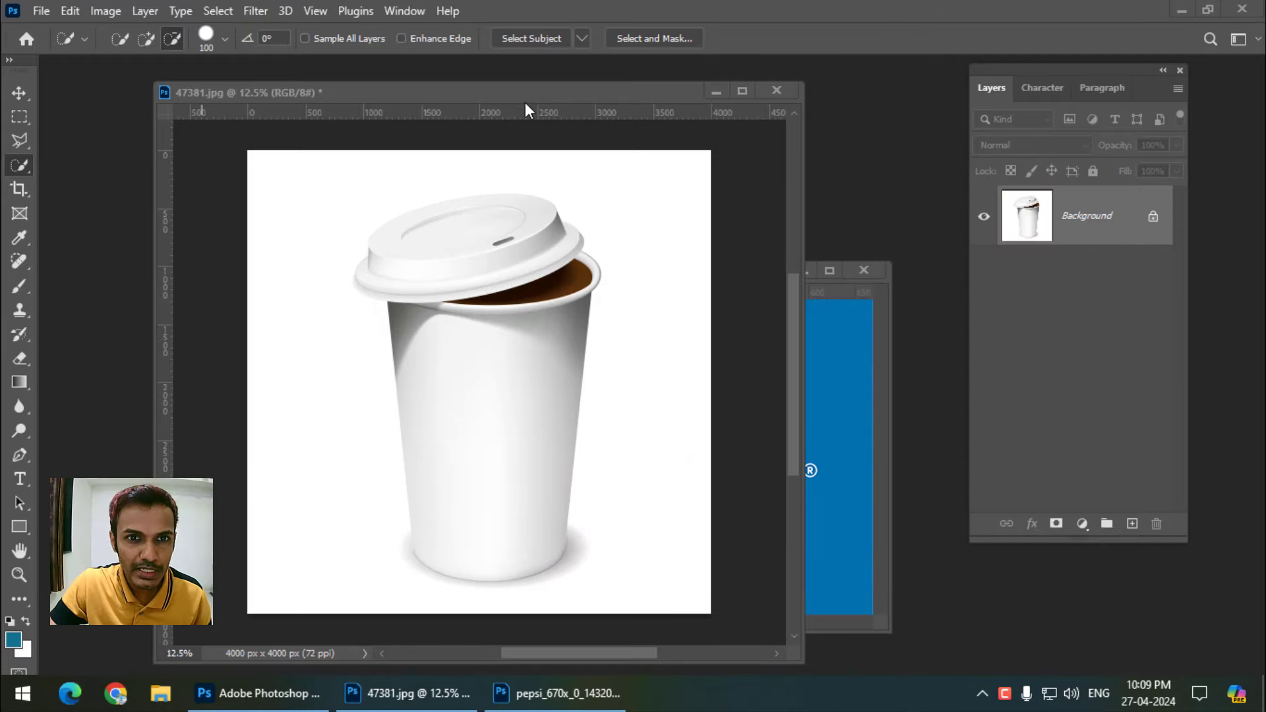
Load the saved Cup selection in 47381.jpg and copy the selected cup body onto its own layer
{"action": "left_click", "coordinate": [521, 105]}
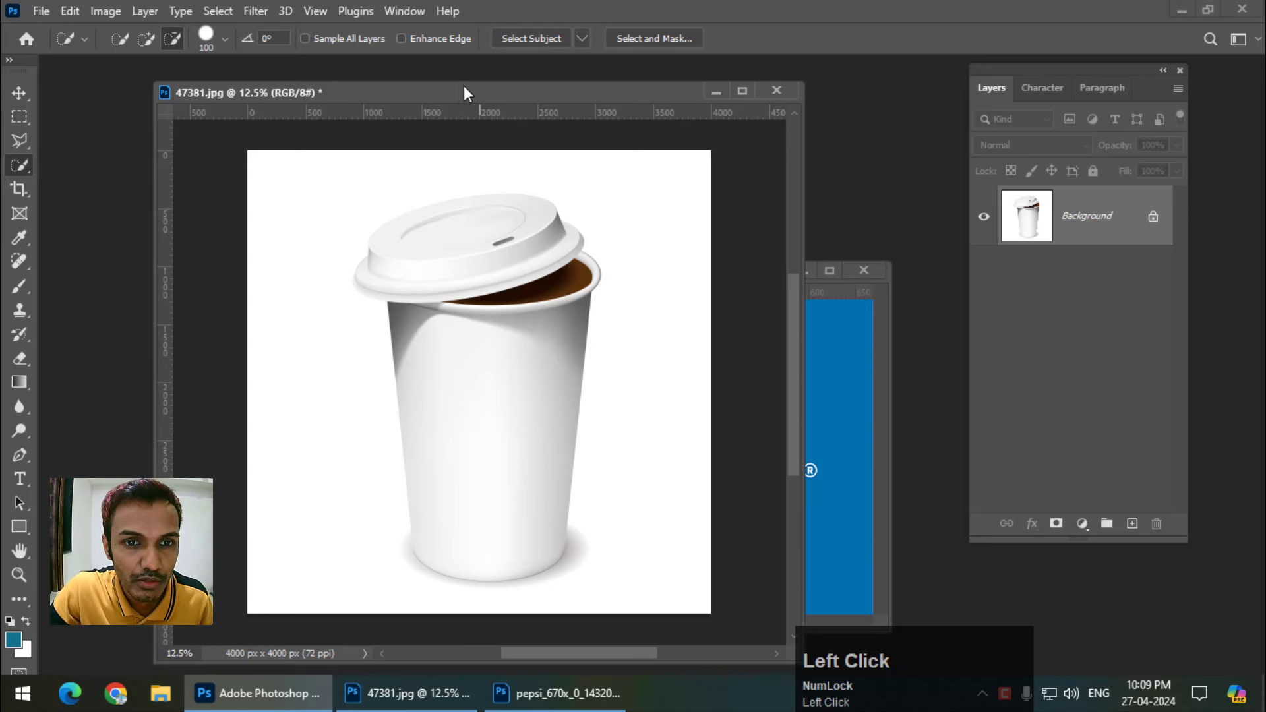
{"action": "left_click", "coordinate": [226, 11]}
{"action": "left_click", "coordinate": [258, 420]}
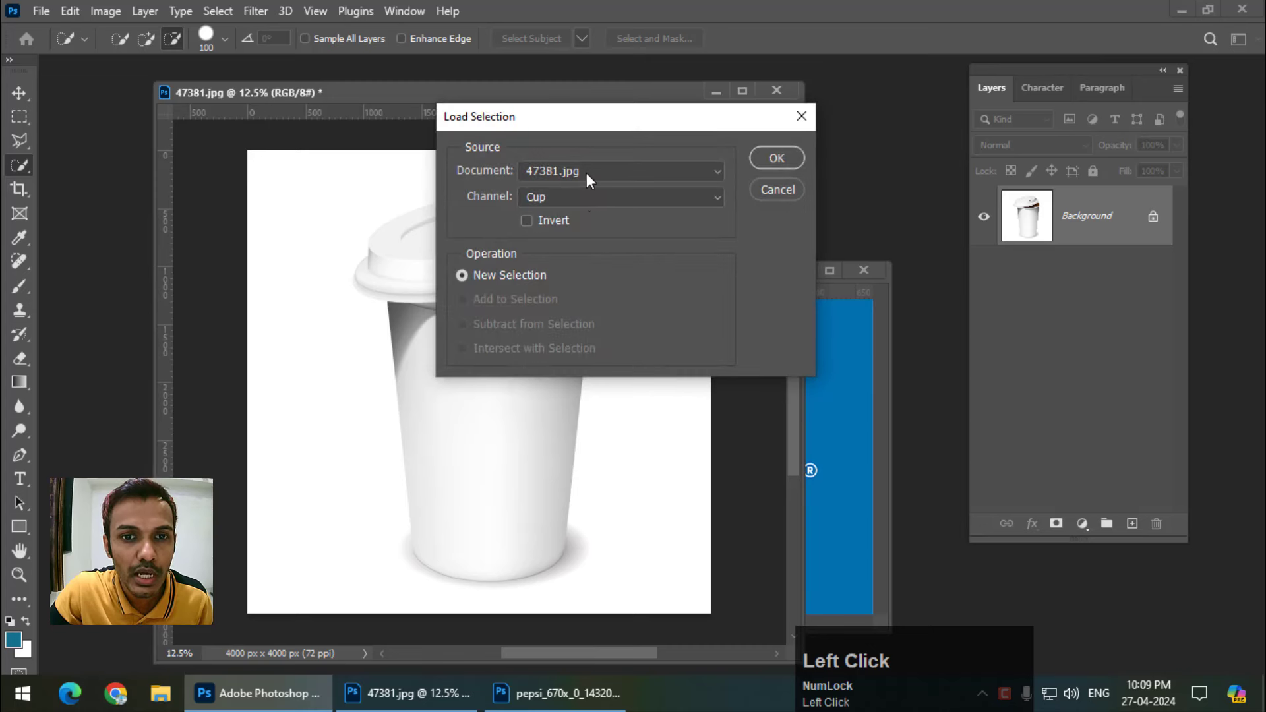
{"action": "left_click", "coordinate": [763, 160]}
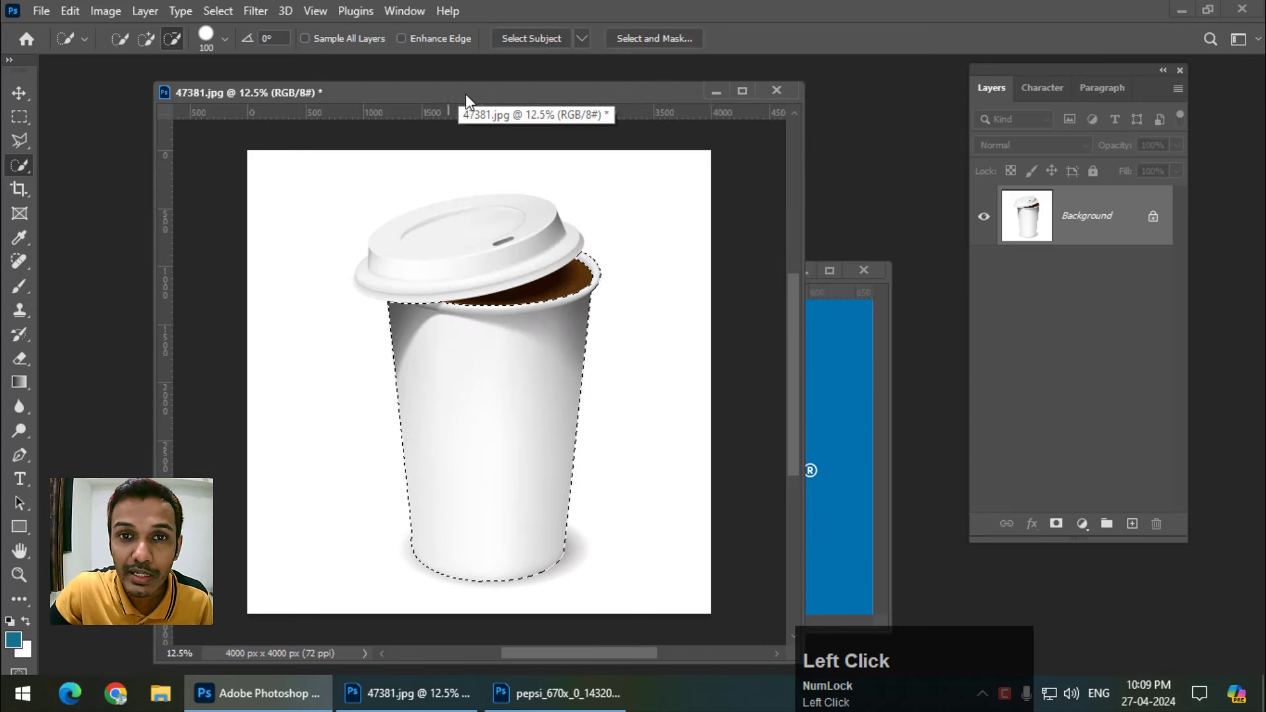
{"action": "left_click_drag", "start_coordinate": [466, 93], "coordinate": [433, 94]}
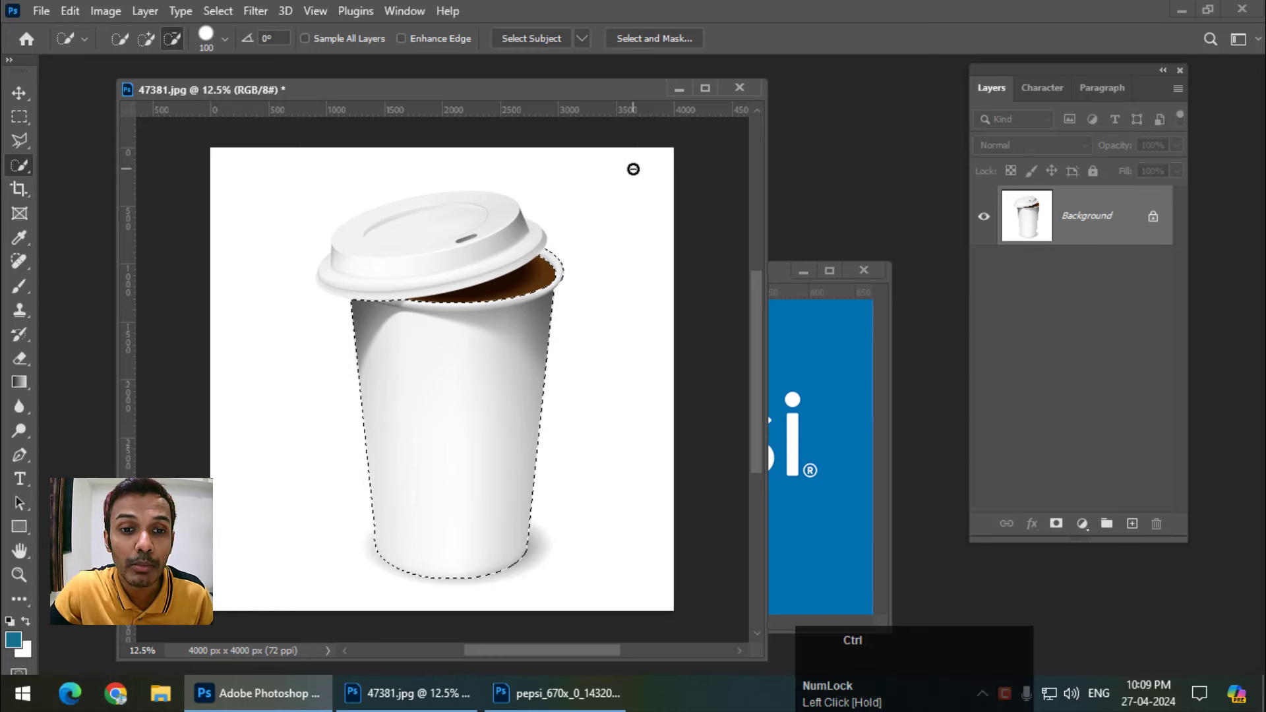
{"action": "key", "text": "ctrl+j"}
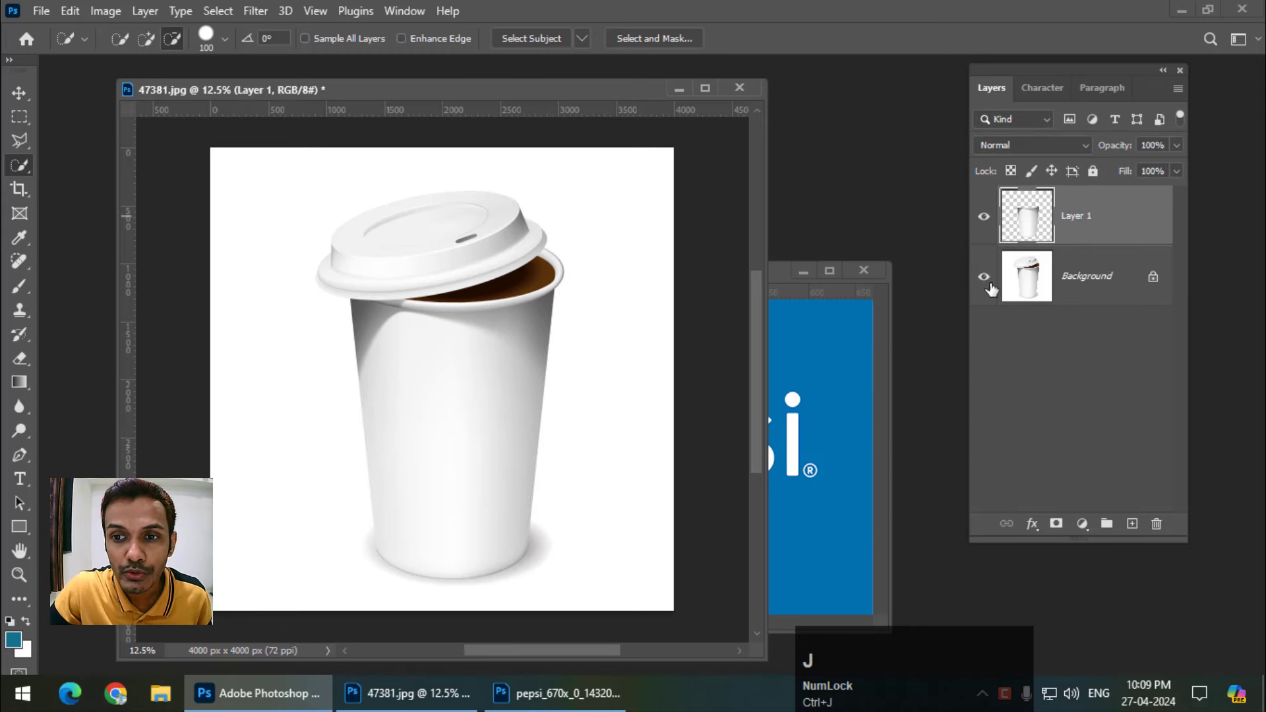
{"action": "left_click", "coordinate": [984, 277]}
{"action": "left_click", "coordinate": [984, 277]}
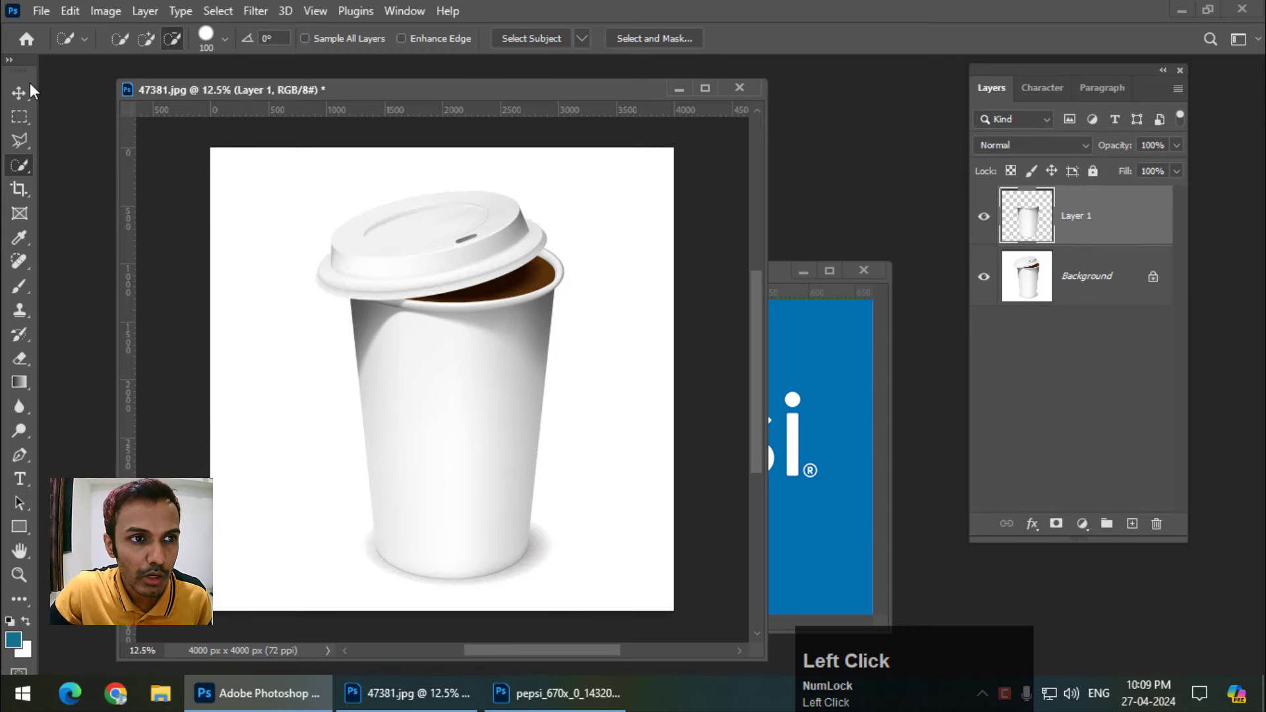
Bring the Pepsi artwork from its own document into the cup document as a new layer
{"action": "left_click", "coordinate": [28, 89]}
{"action": "left_click", "coordinate": [809, 387]}
{"action": "left_click_drag", "start_coordinate": [587, 276], "coordinate": [771, 318]}
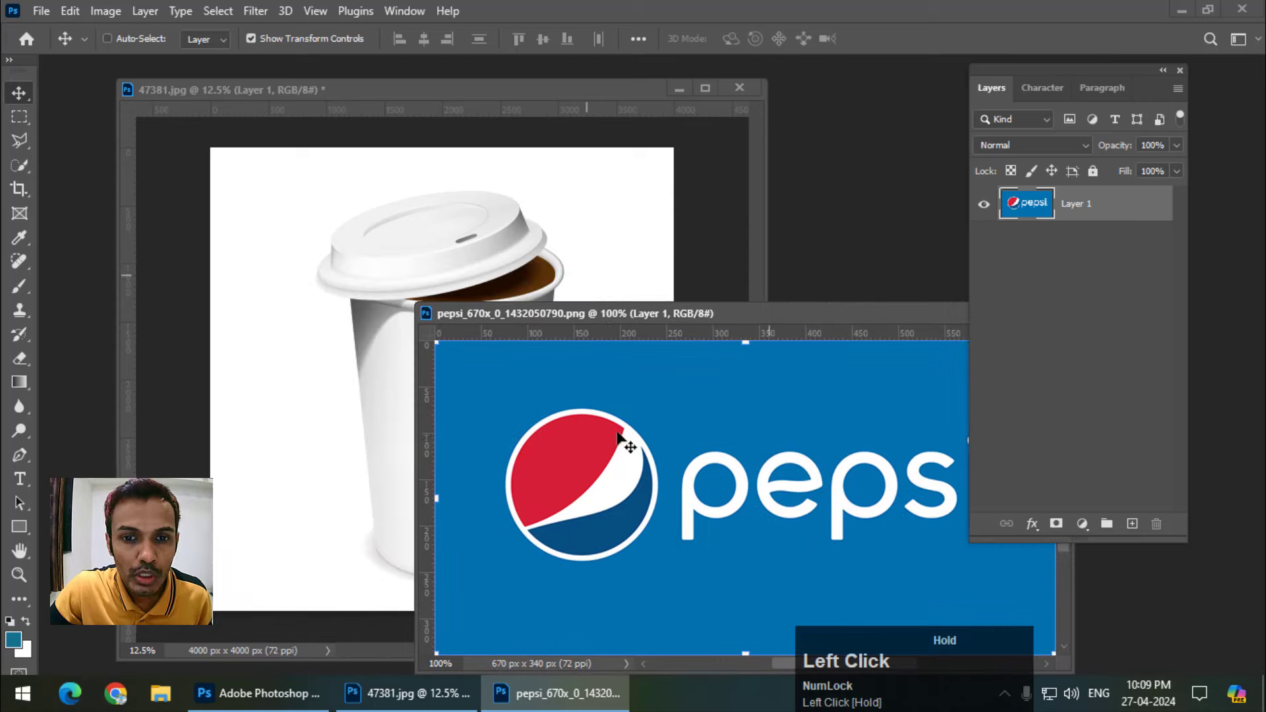
{"action": "left_click_drag", "start_coordinate": [619, 435], "coordinate": [516, 426]}
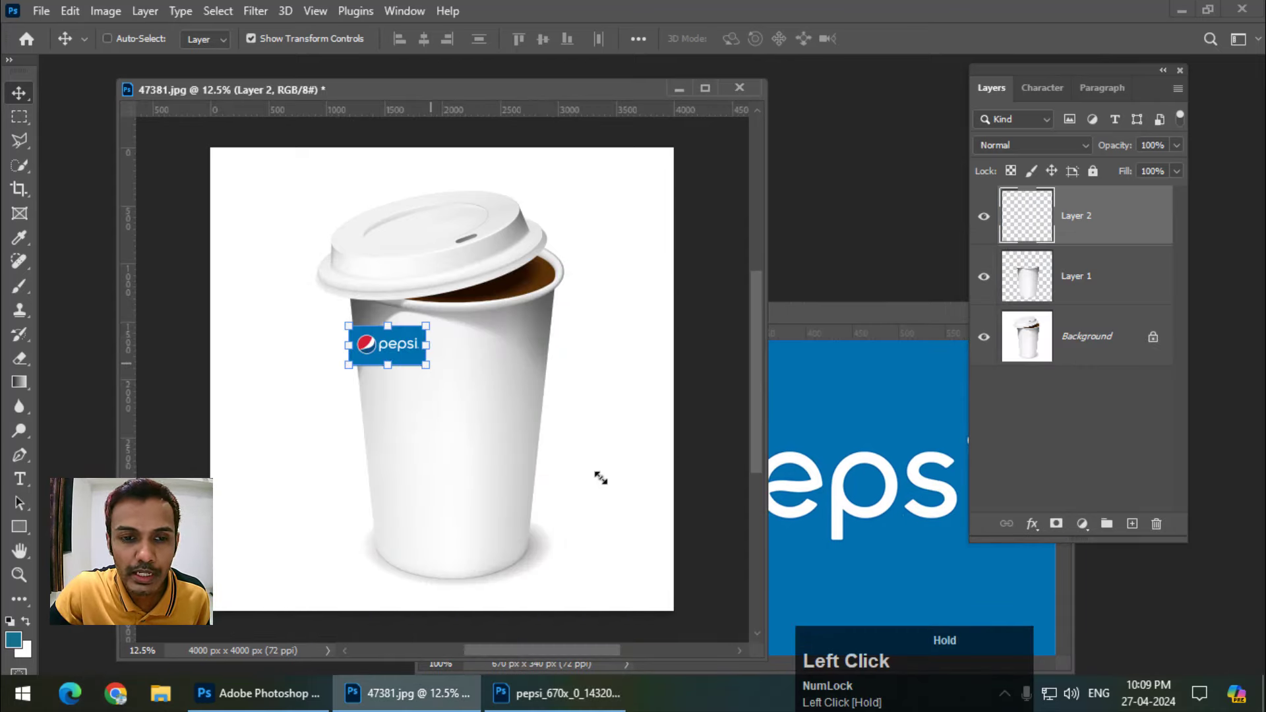
Rotate the Pepsi artwork 90° and scale it to 419.70% by 557.94% over the cup, nudging it slightly down
{"action": "left_click_drag", "start_coordinate": [422, 366], "coordinate": [641, 529]}
{"action": "left_click_drag", "start_coordinate": [674, 323], "coordinate": [552, 526]}
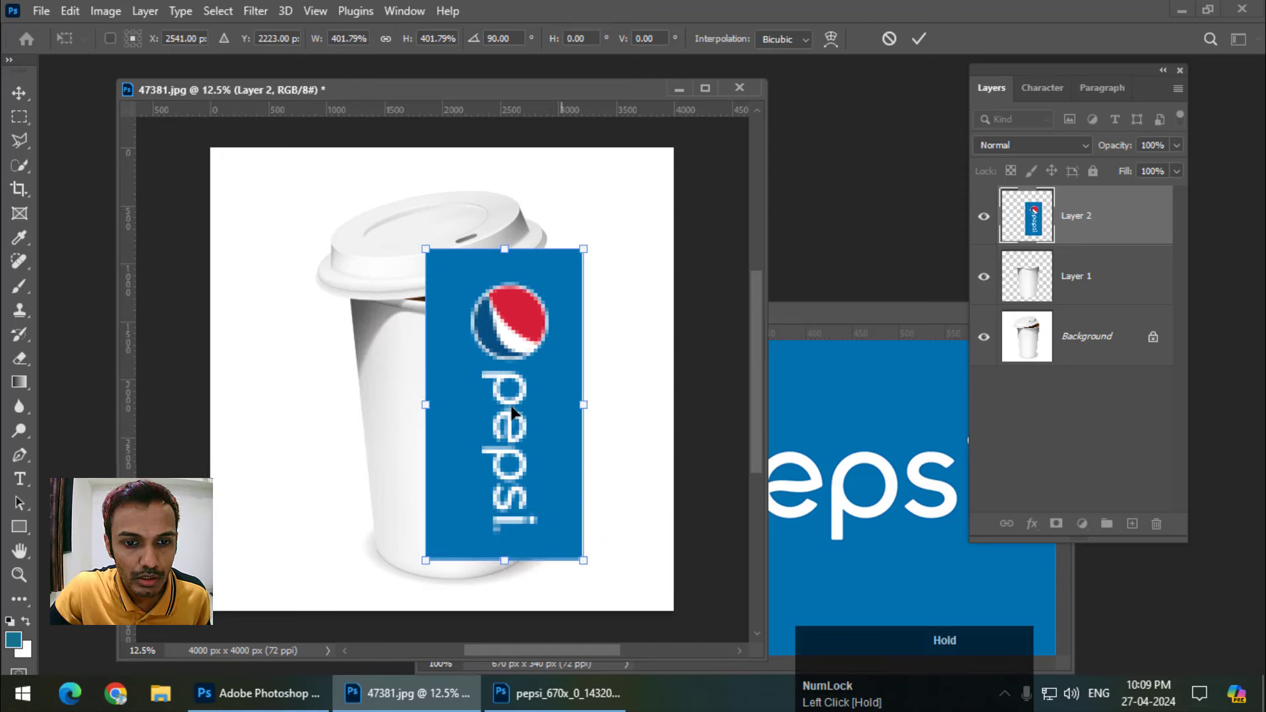
{"action": "left_click_drag", "start_coordinate": [519, 411], "coordinate": [579, 431]}
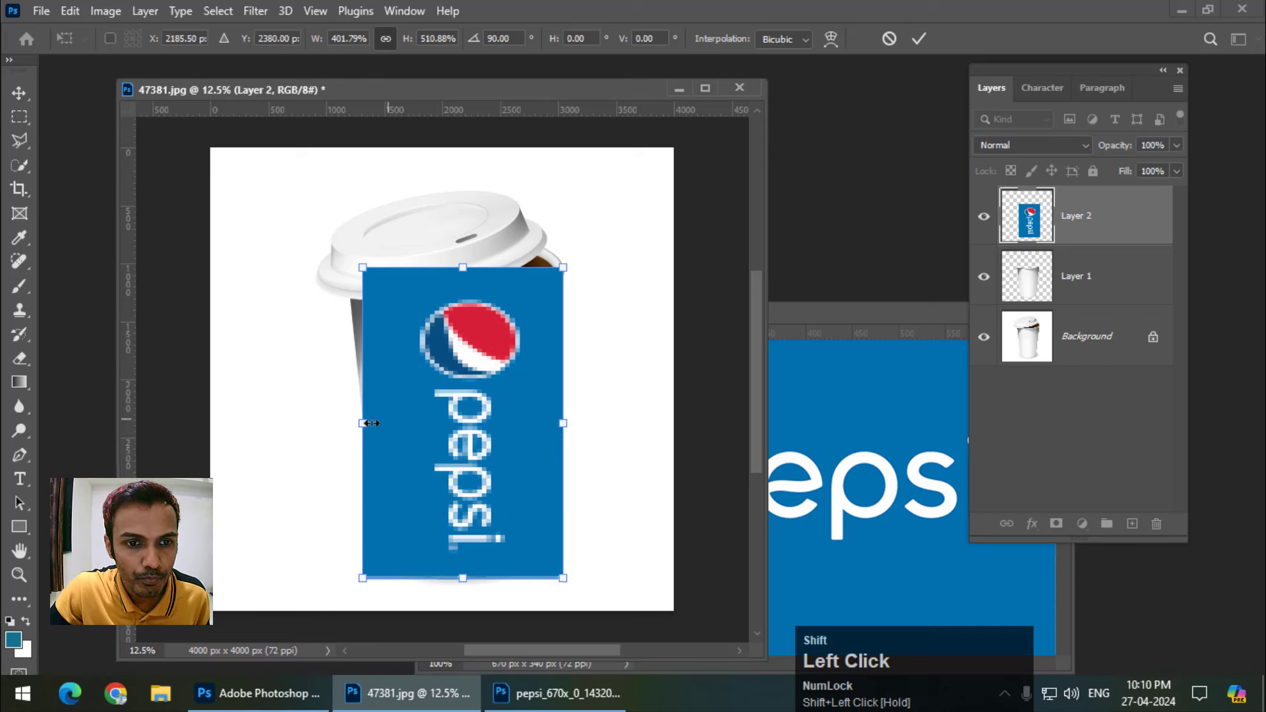
{"action": "left_click_drag", "start_coordinate": [358, 423], "coordinate": [343, 424]}
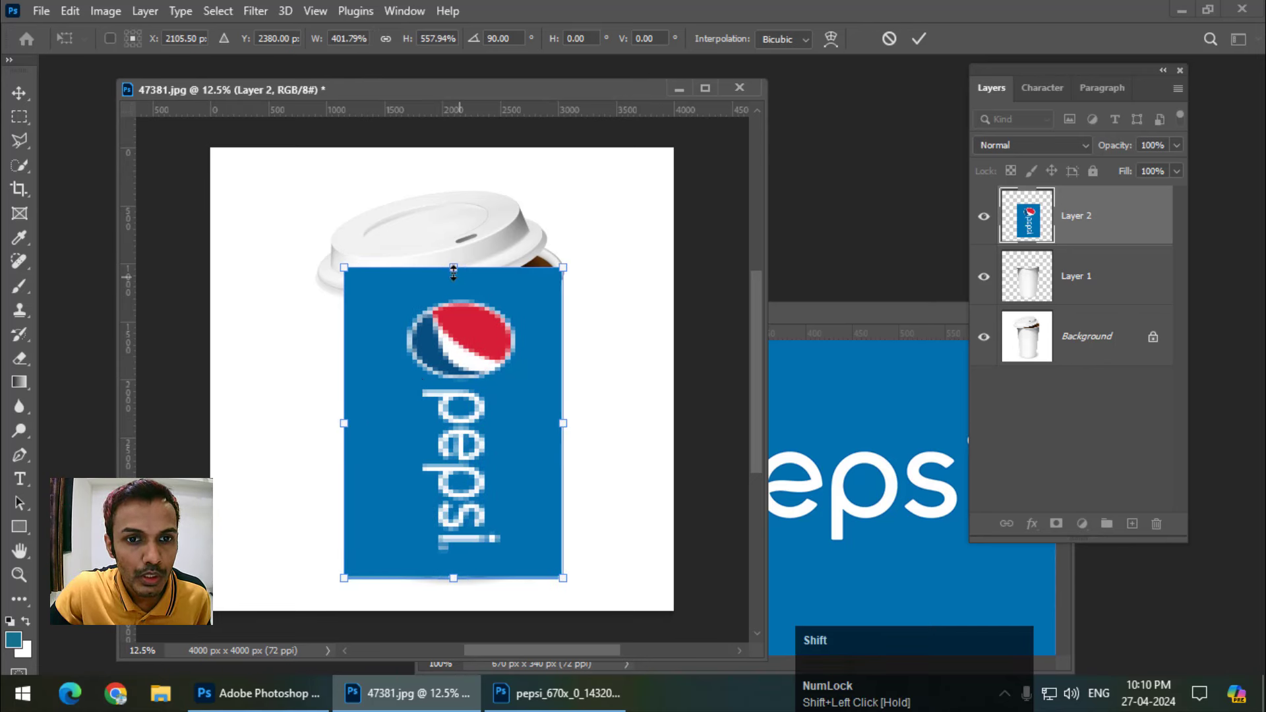
{"action": "left_click_drag", "start_coordinate": [456, 263], "coordinate": [455, 248]}
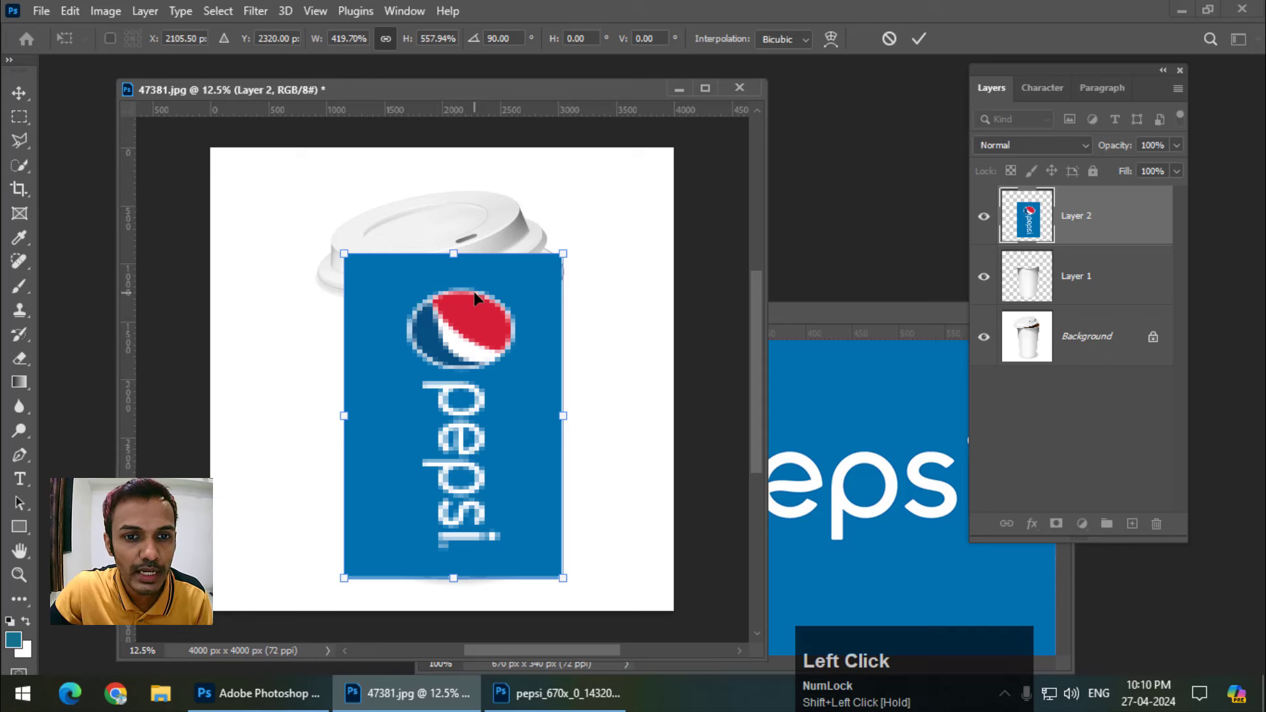
{"action": "key", "text": "Return"}
{"action": "key", "text": "Down"}
{"action": "key", "text": "Down"}
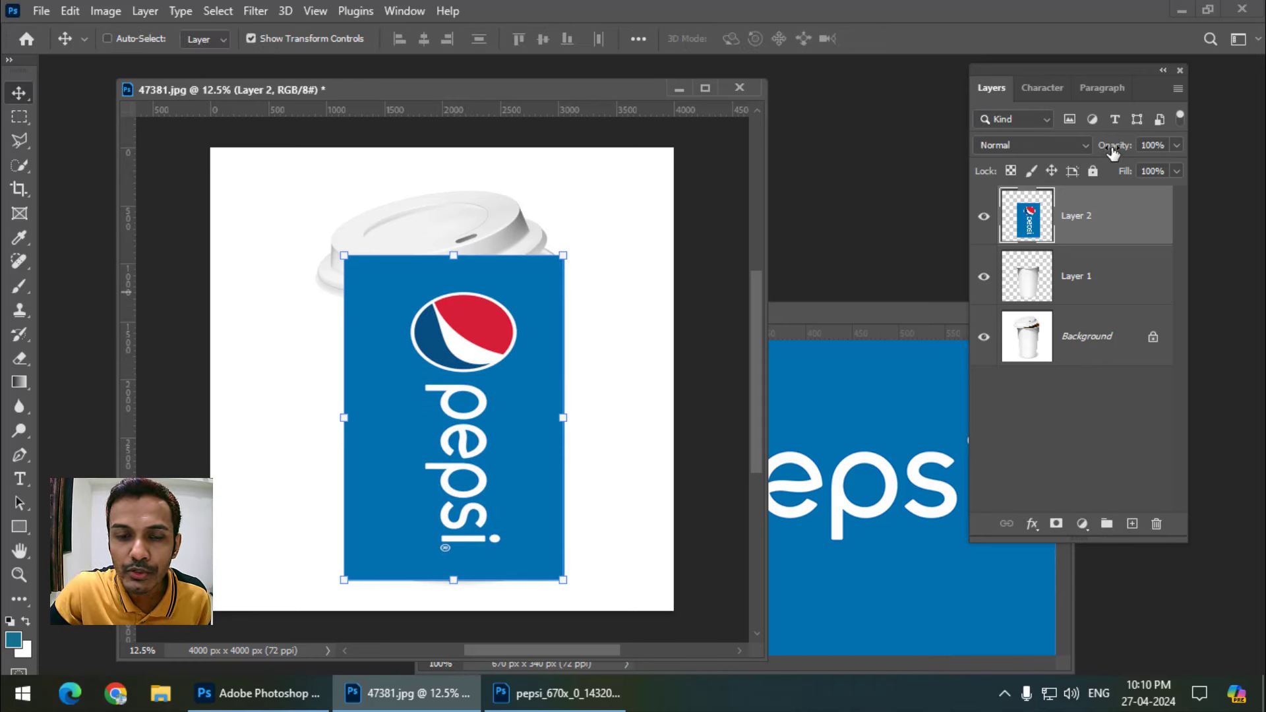
Lower the Pepsi layer's opacity to 78% and enlarge the artwork to 101.99% to cover the cup rim
{"action": "left_click_drag", "start_coordinate": [1114, 153], "coordinate": [1097, 154]}
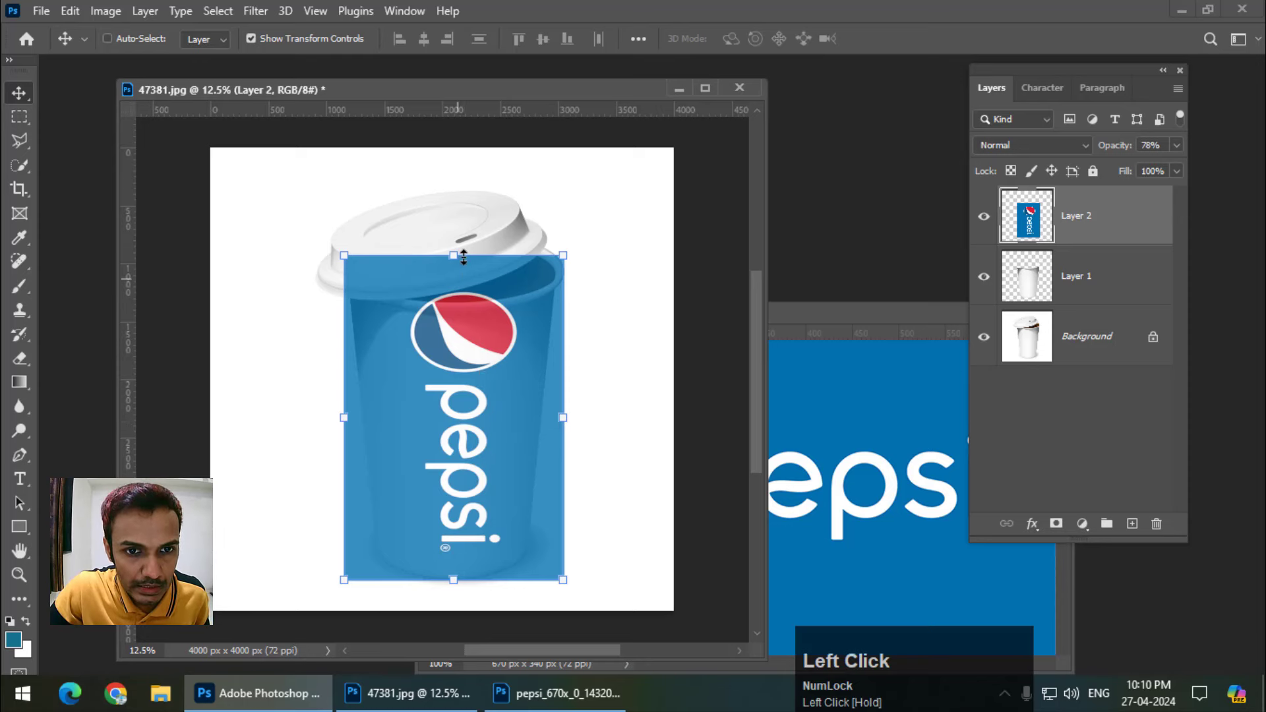
{"action": "key", "text": "Caps_Lock"}
{"action": "left_click_drag", "start_coordinate": [460, 248], "coordinate": [460, 242]}
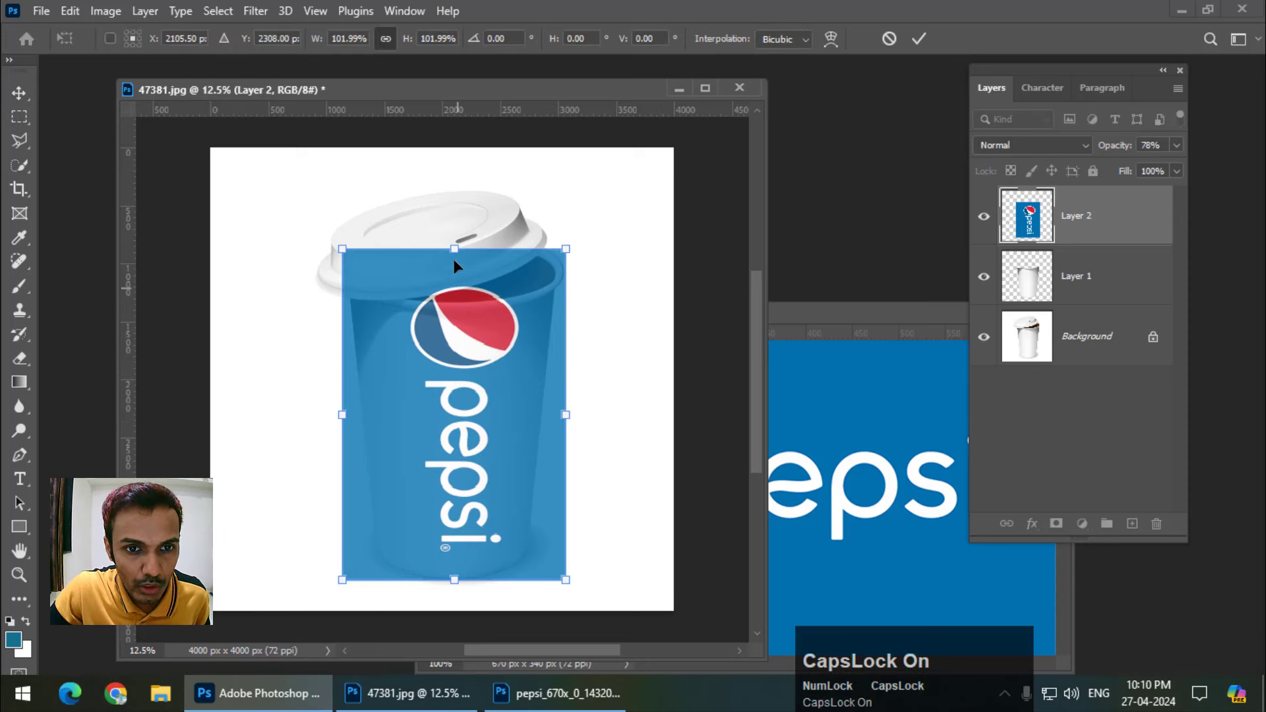
{"action": "key", "text": "Return"}
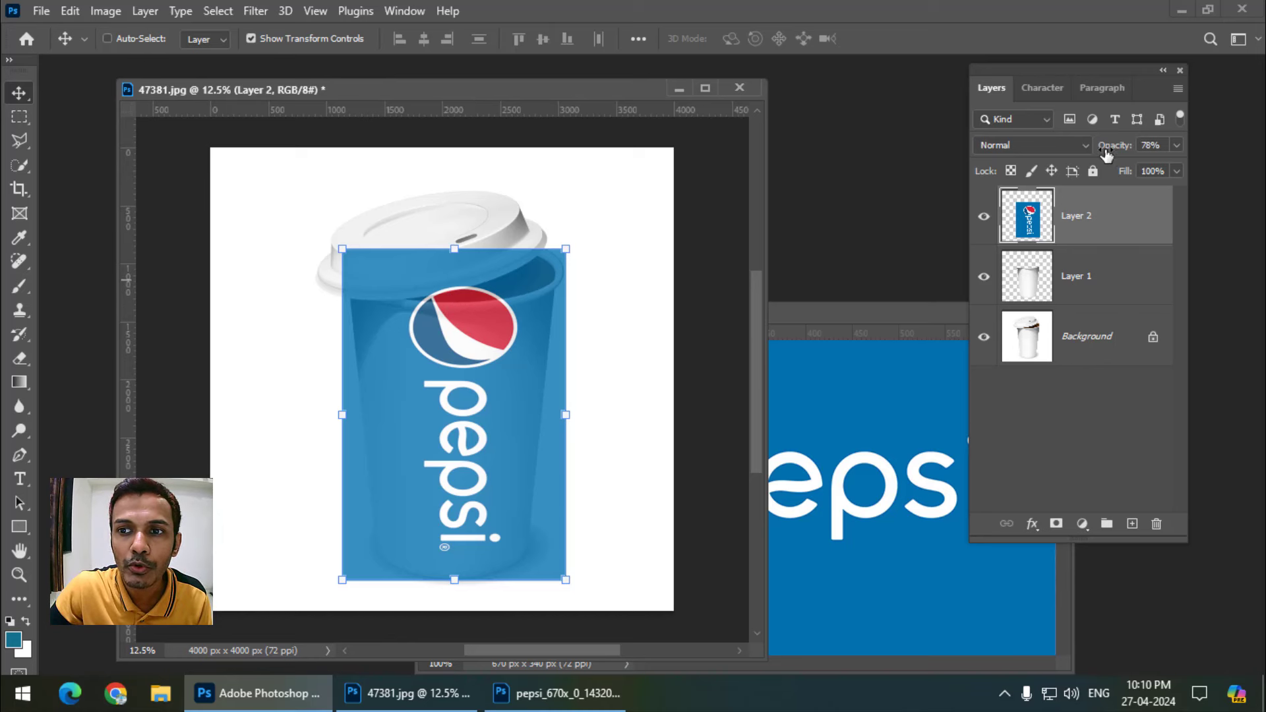
Restore the Pepsi layer's opacity to 100% and clip it to the cup body layer with a clipping mask
{"action": "left_click_drag", "start_coordinate": [1106, 153], "coordinate": [1182, 157]}
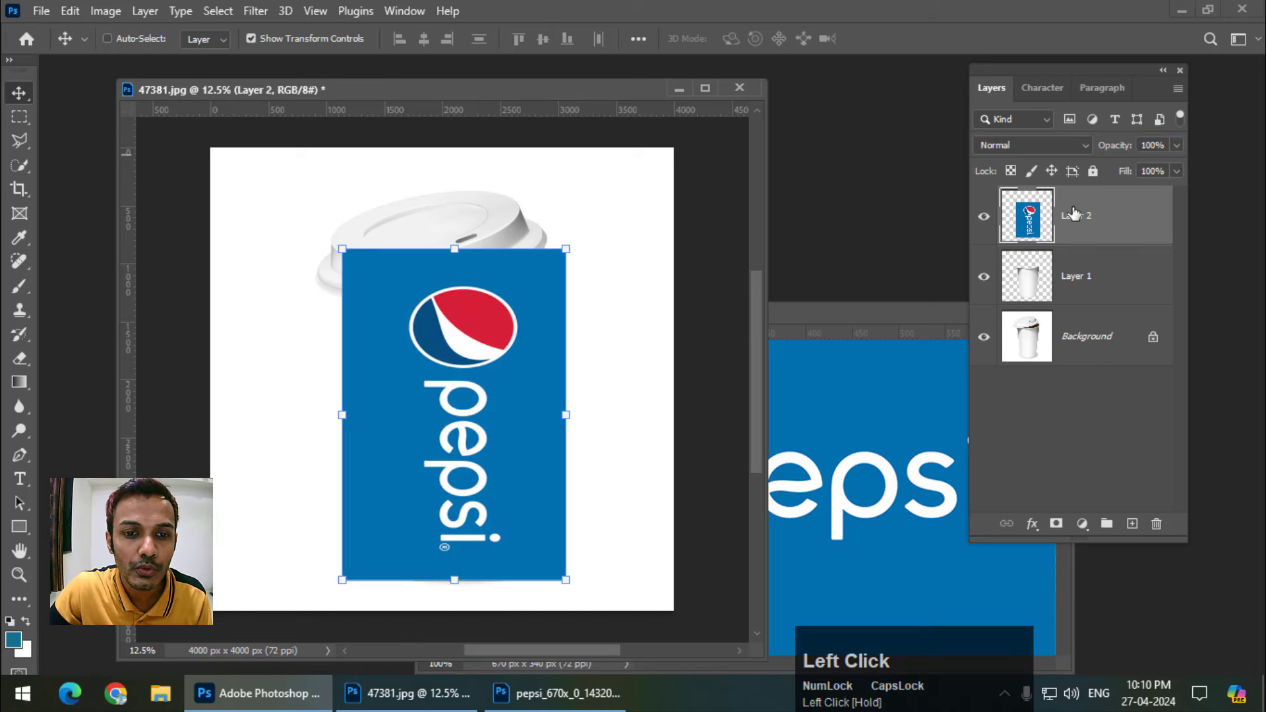
{"action": "right_click", "coordinate": [1128, 229]}
{"action": "left_click", "coordinate": [1054, 381]}
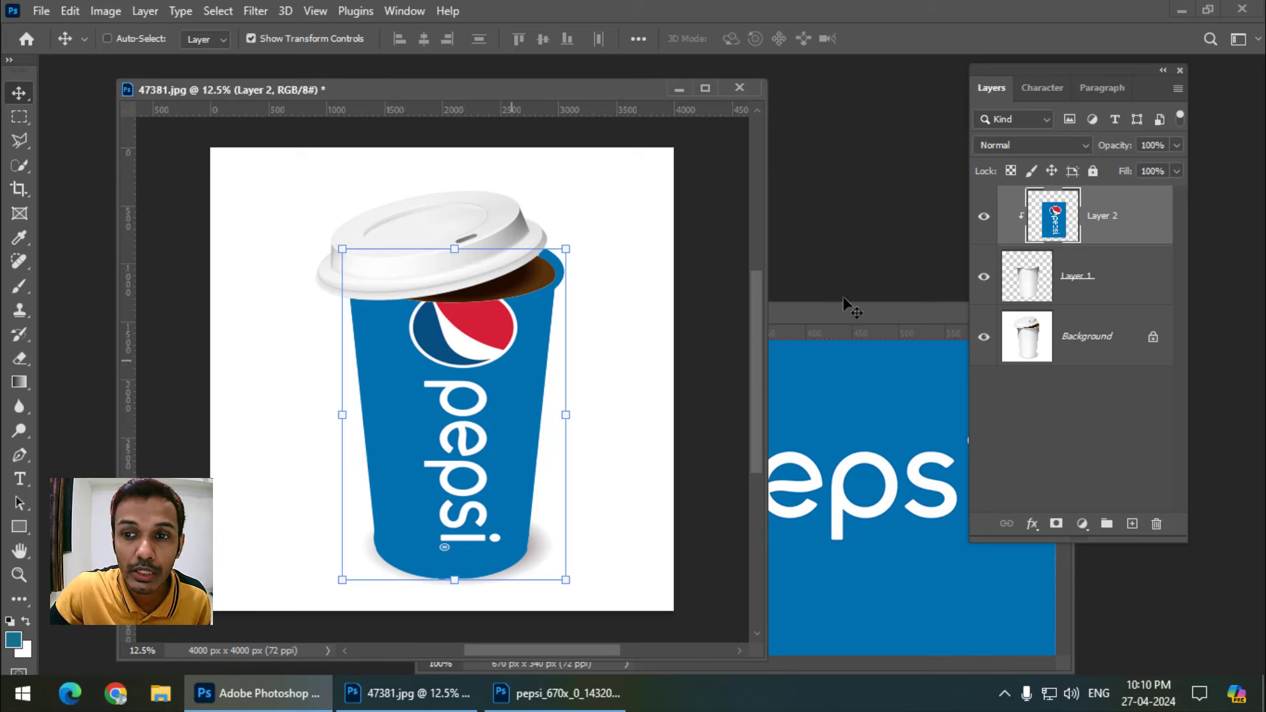
Try the Linear Burn blend mode on the clipped Pepsi layer and return it to Normal
{"action": "left_click", "coordinate": [1025, 144]}
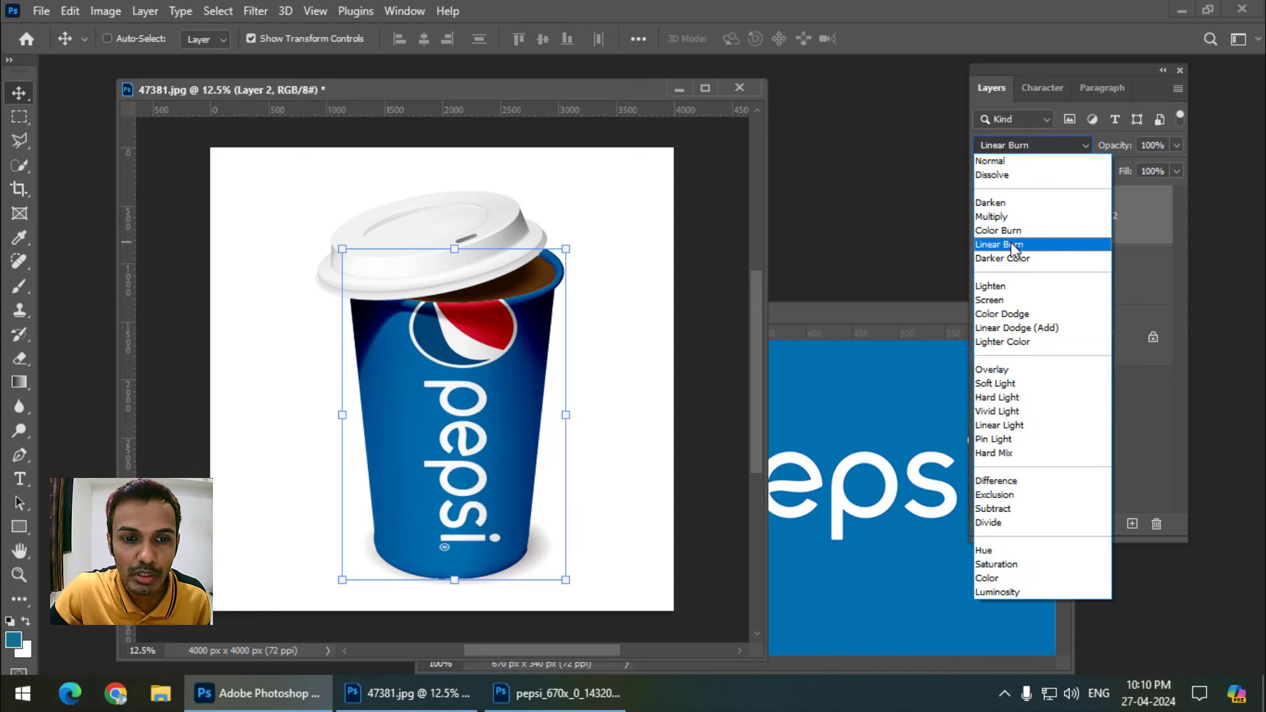
{"action": "left_click", "coordinate": [1013, 246]}
{"action": "left_click", "coordinate": [1019, 147]}
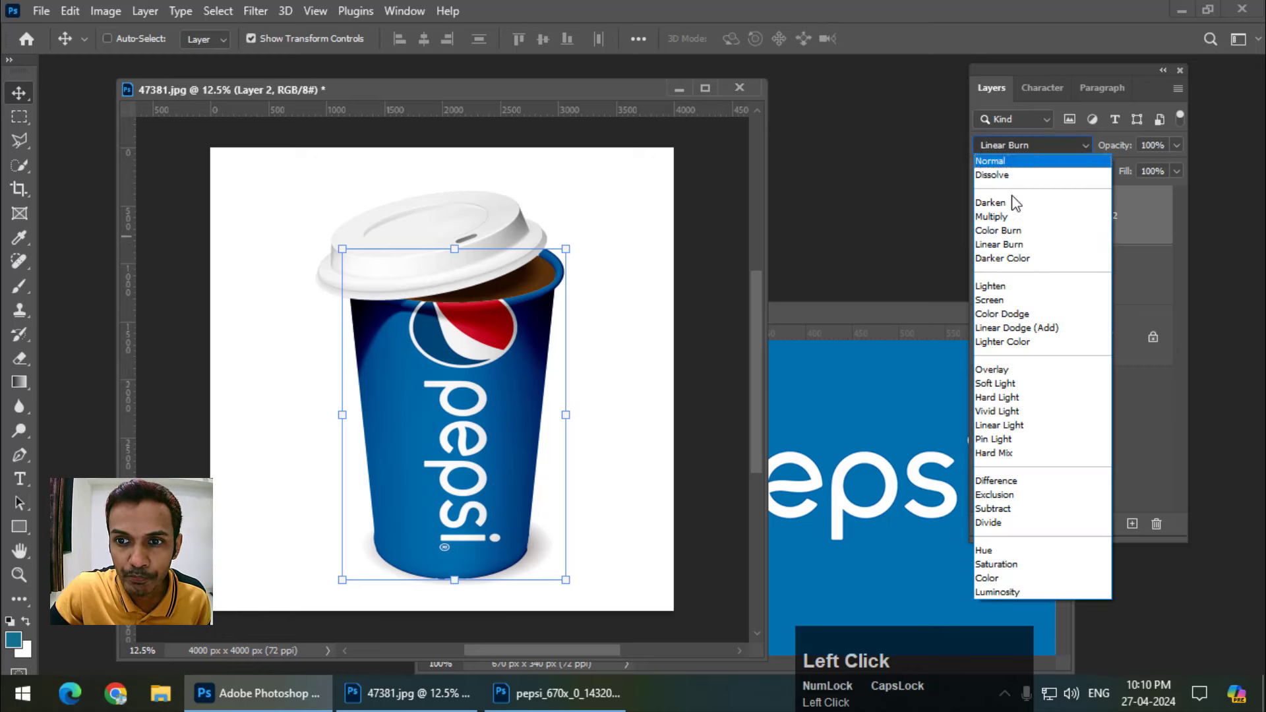
{"action": "left_click", "coordinate": [1014, 242]}
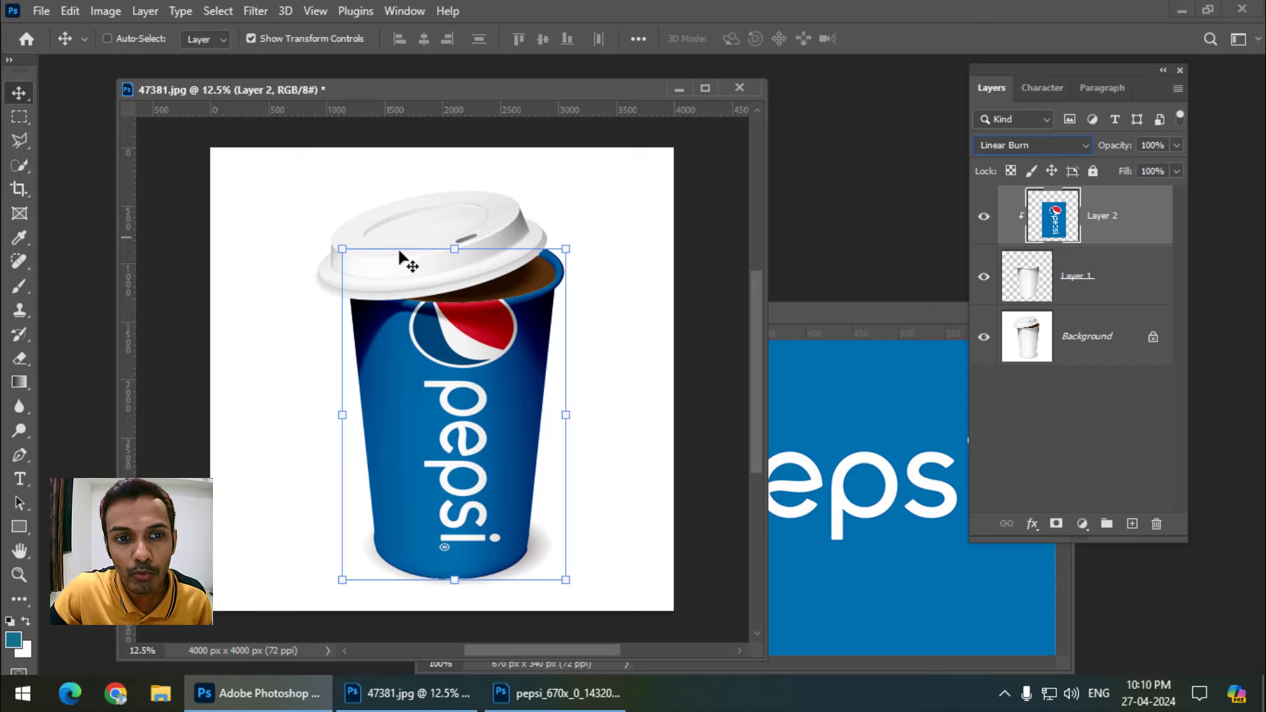
{"action": "left_click", "coordinate": [19, 117]}
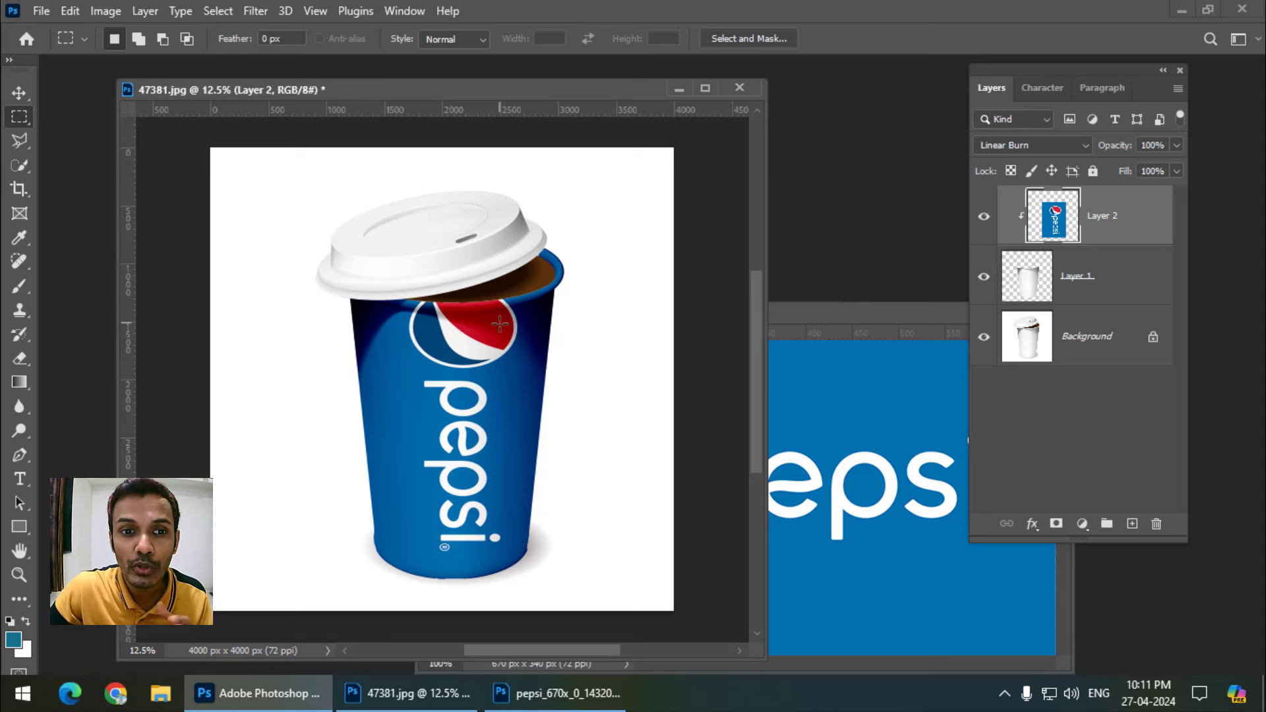
{"action": "left_click", "coordinate": [1048, 150]}
{"action": "left_click", "coordinate": [1040, 161]}
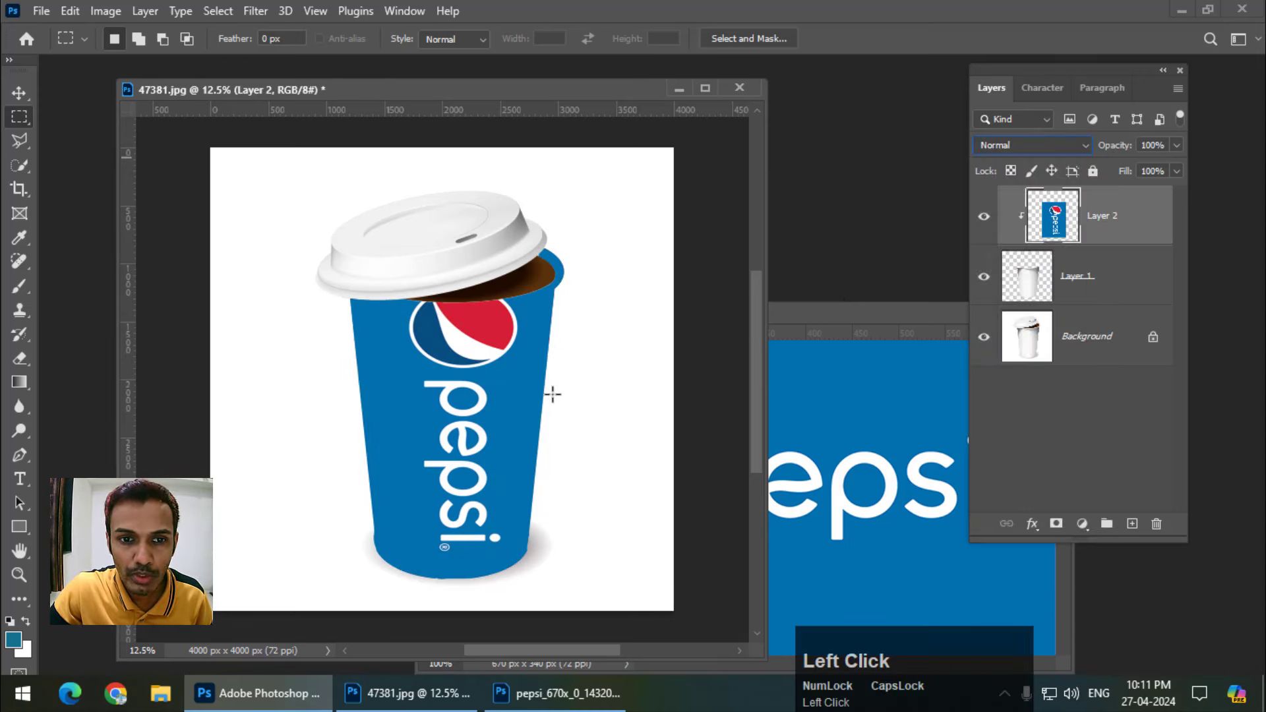
{"action": "left_click", "coordinate": [19, 92]}
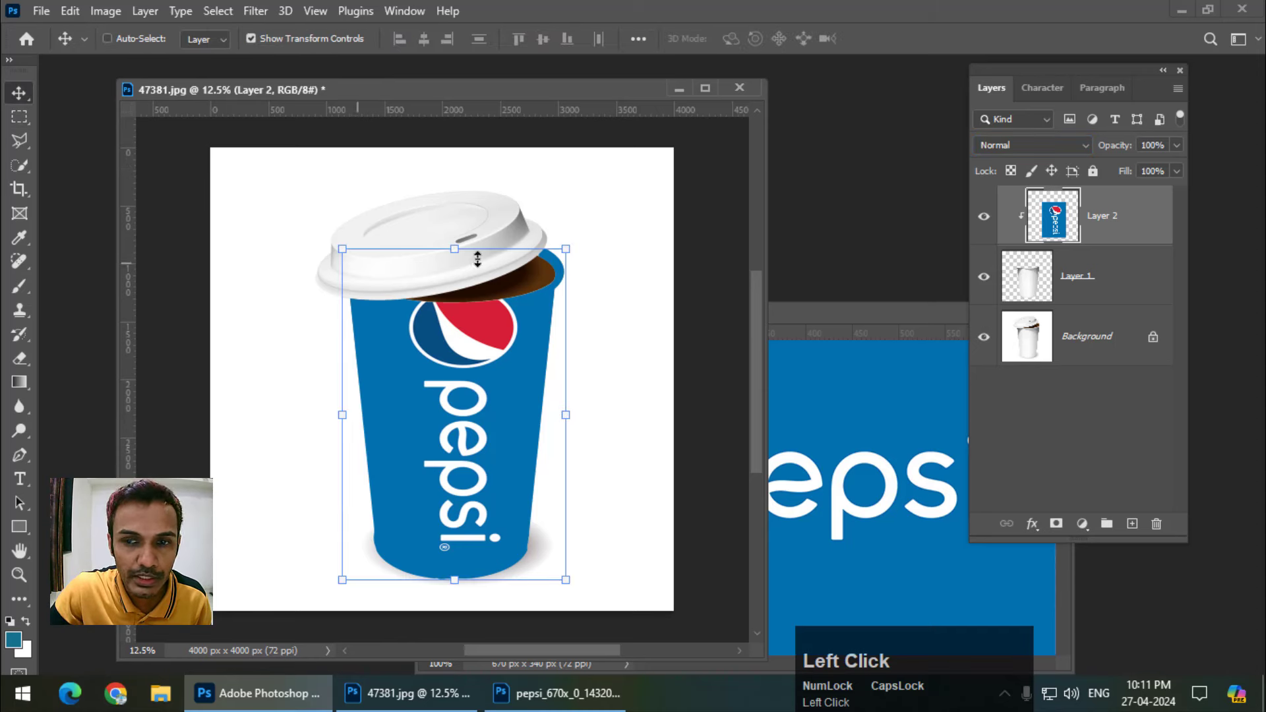
Select the cup's lid on the Background layer with the Quick Selection tool and copy it onto a new layer
{"action": "left_click", "coordinate": [1097, 348]}
{"action": "right_click", "coordinate": [17, 164]}
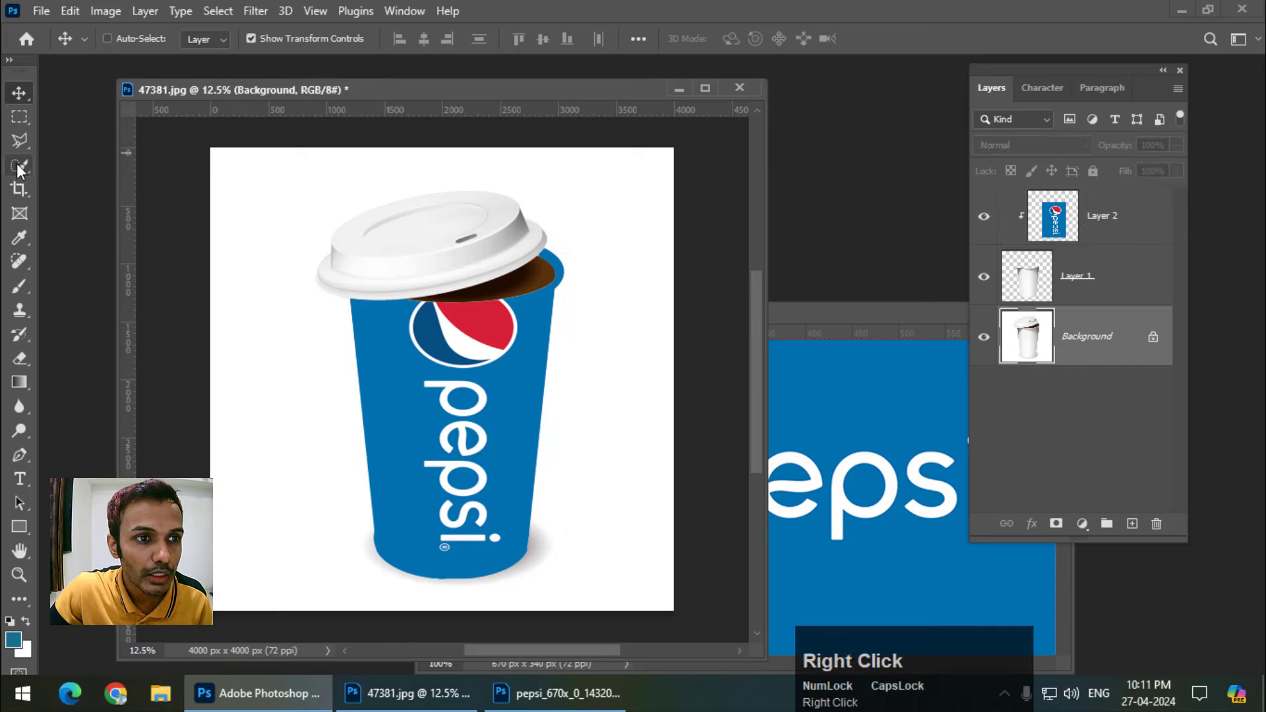
{"action": "right_click", "coordinate": [29, 164]}
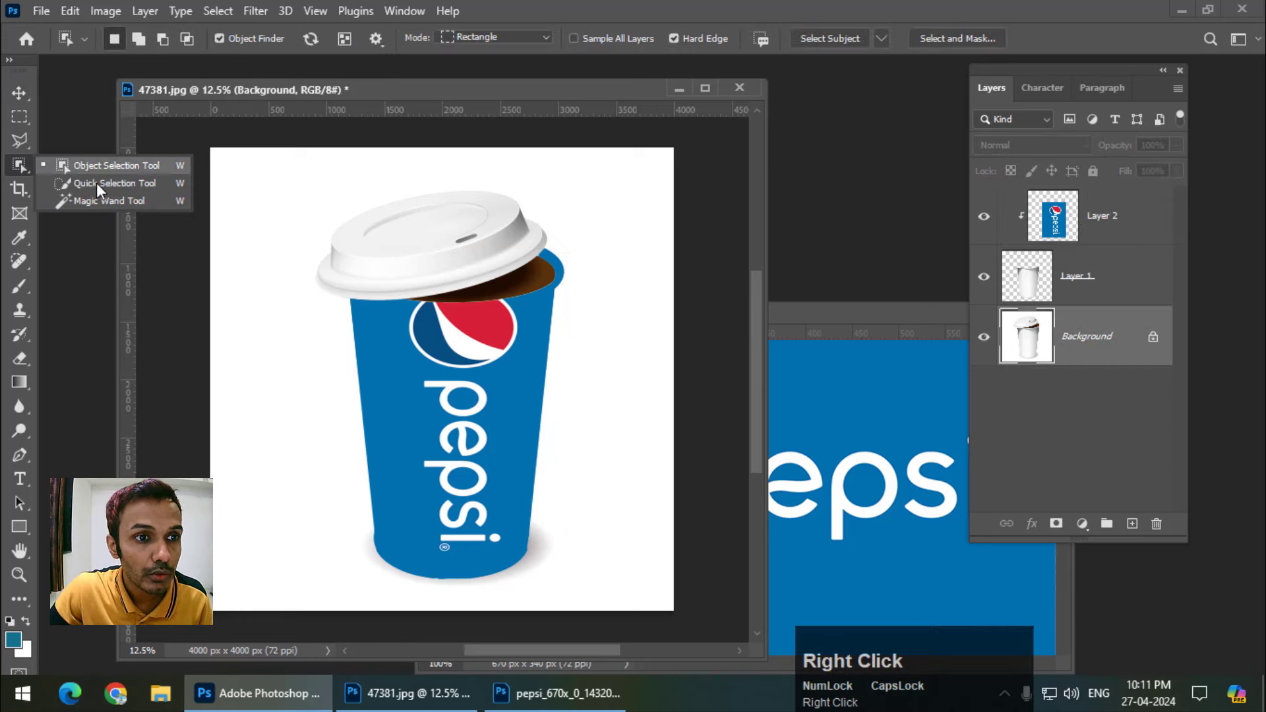
{"action": "left_click", "coordinate": [96, 184]}
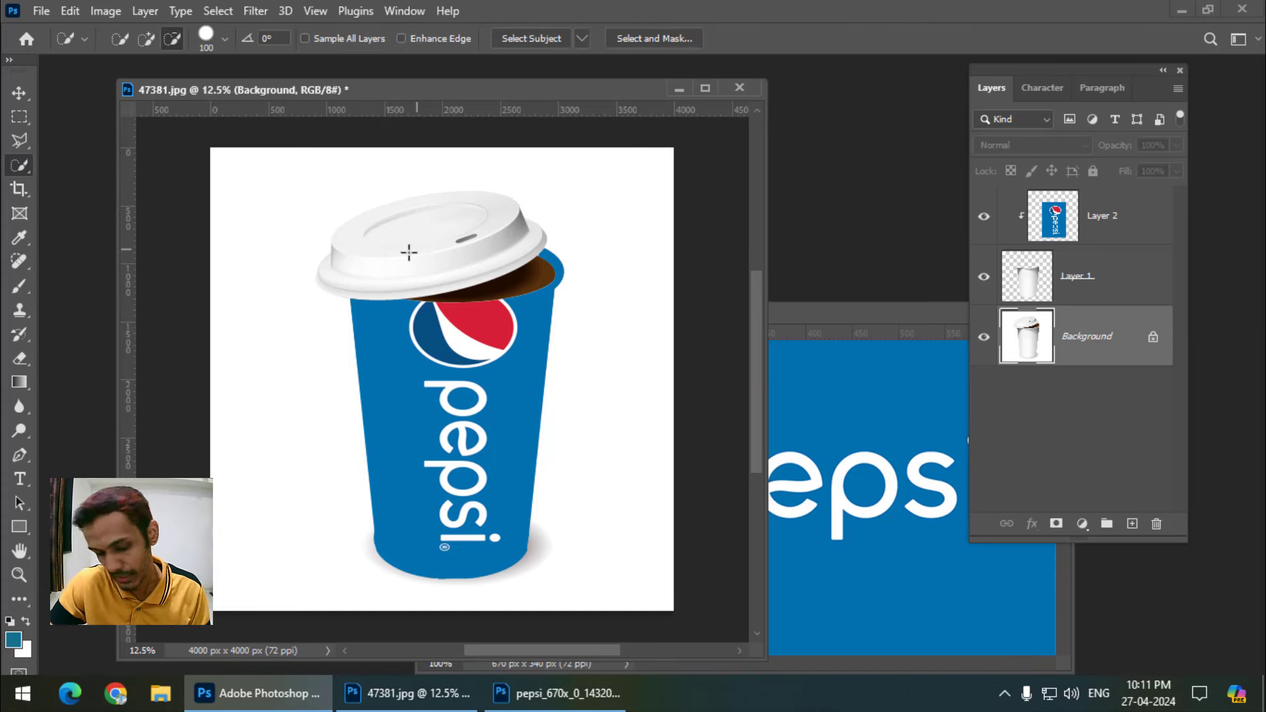
{"action": "key", "text": "Caps_Lock"}
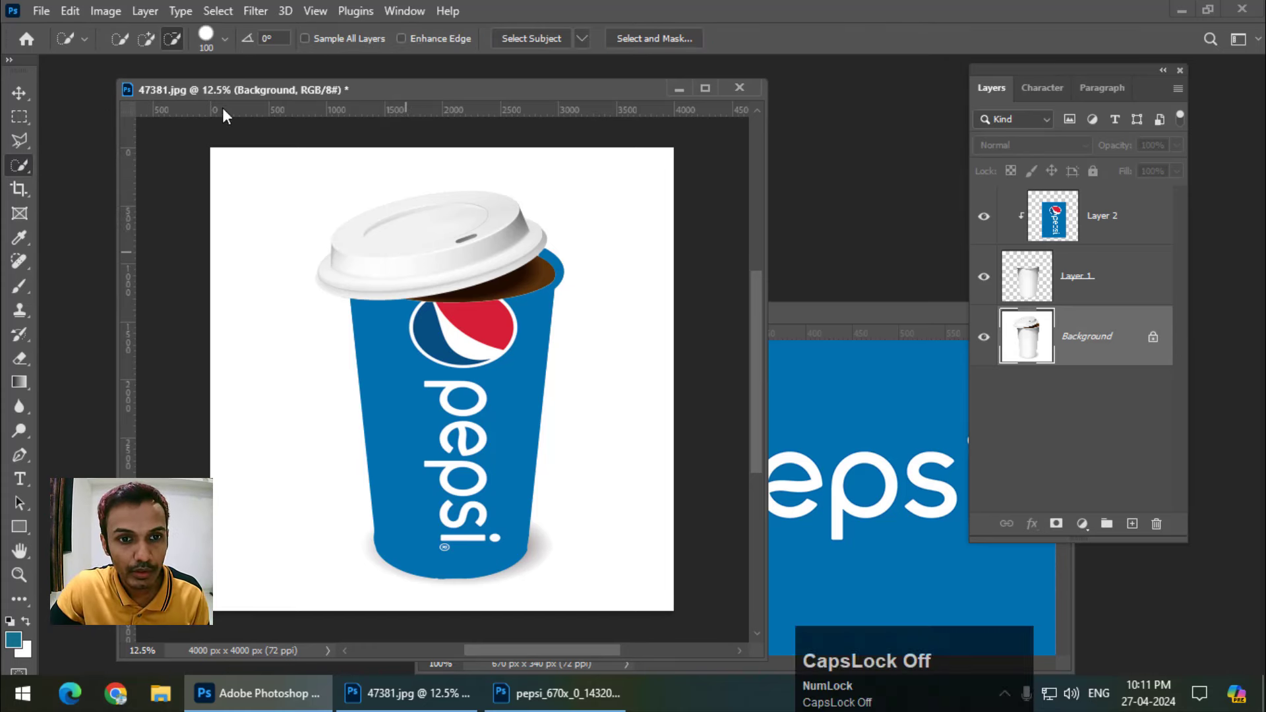
{"action": "left_click", "coordinate": [146, 39]}
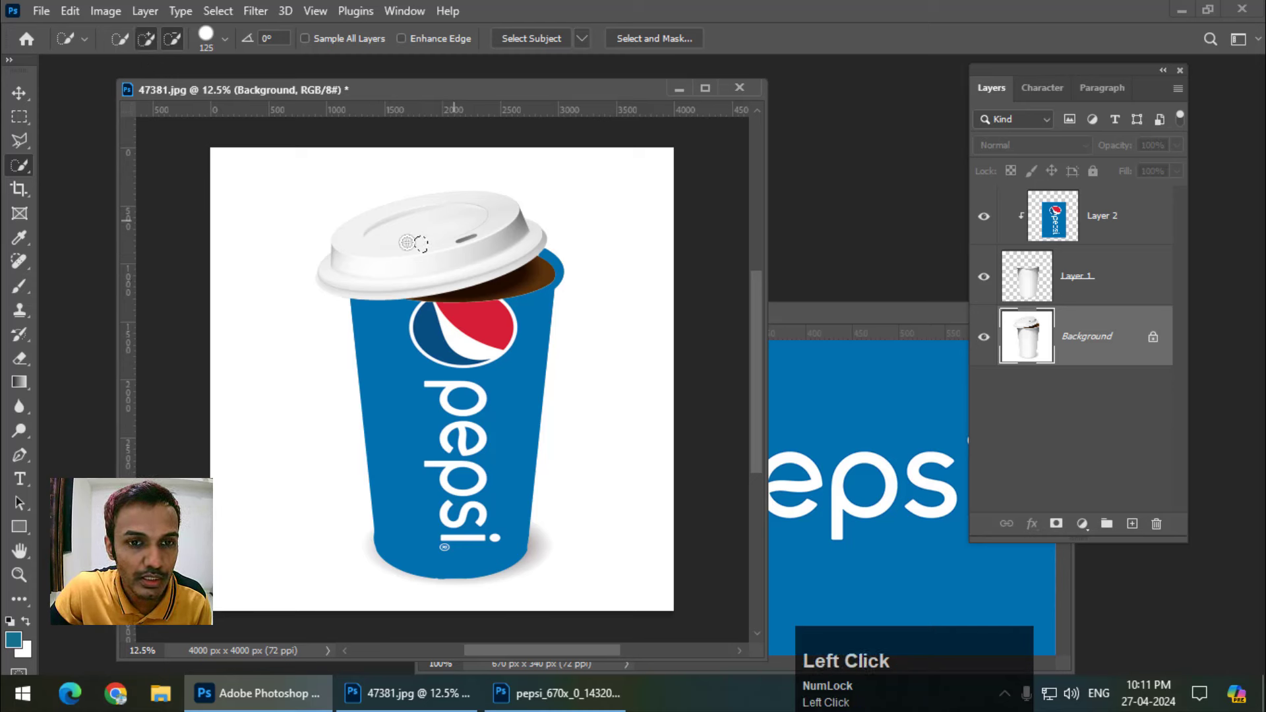
{"action": "left_click_drag", "start_coordinate": [407, 243], "coordinate": [330, 277]}
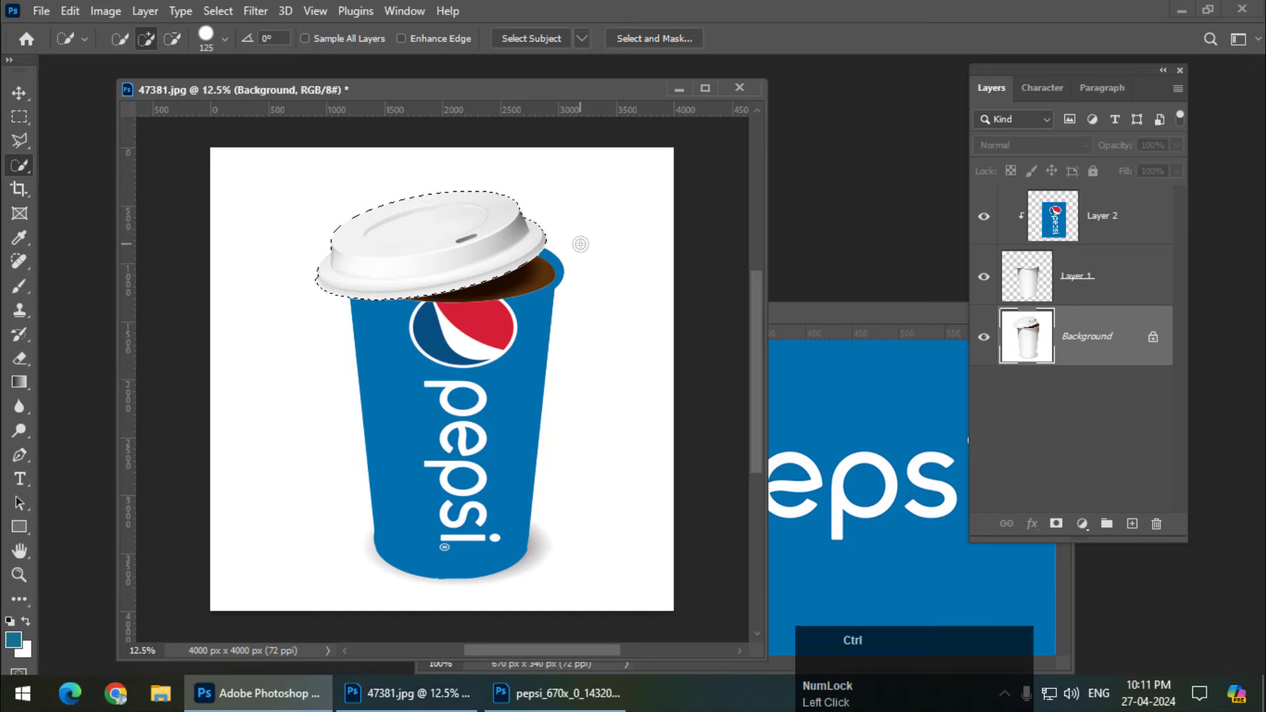
{"action": "key", "text": "ctrl+j"}
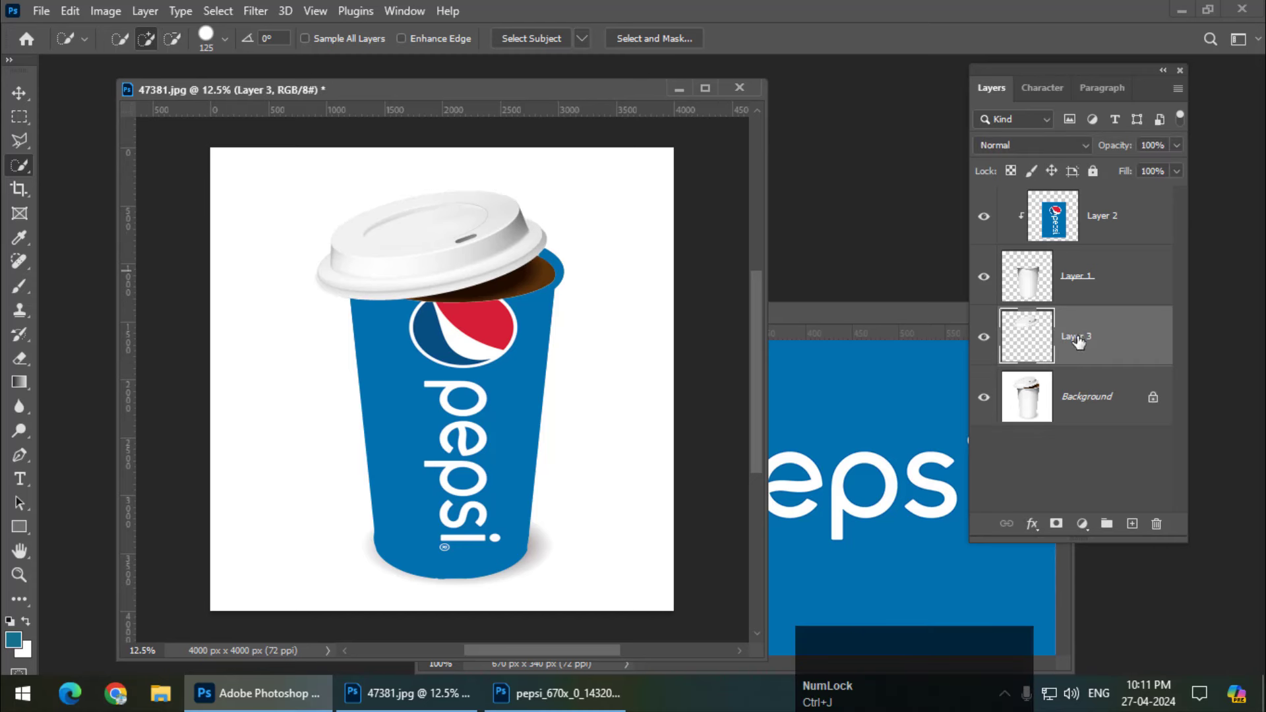
Hide the artwork, cup body and background layers to inspect the lid copy alone, and show them all again
{"action": "left_click", "coordinate": [983, 219]}
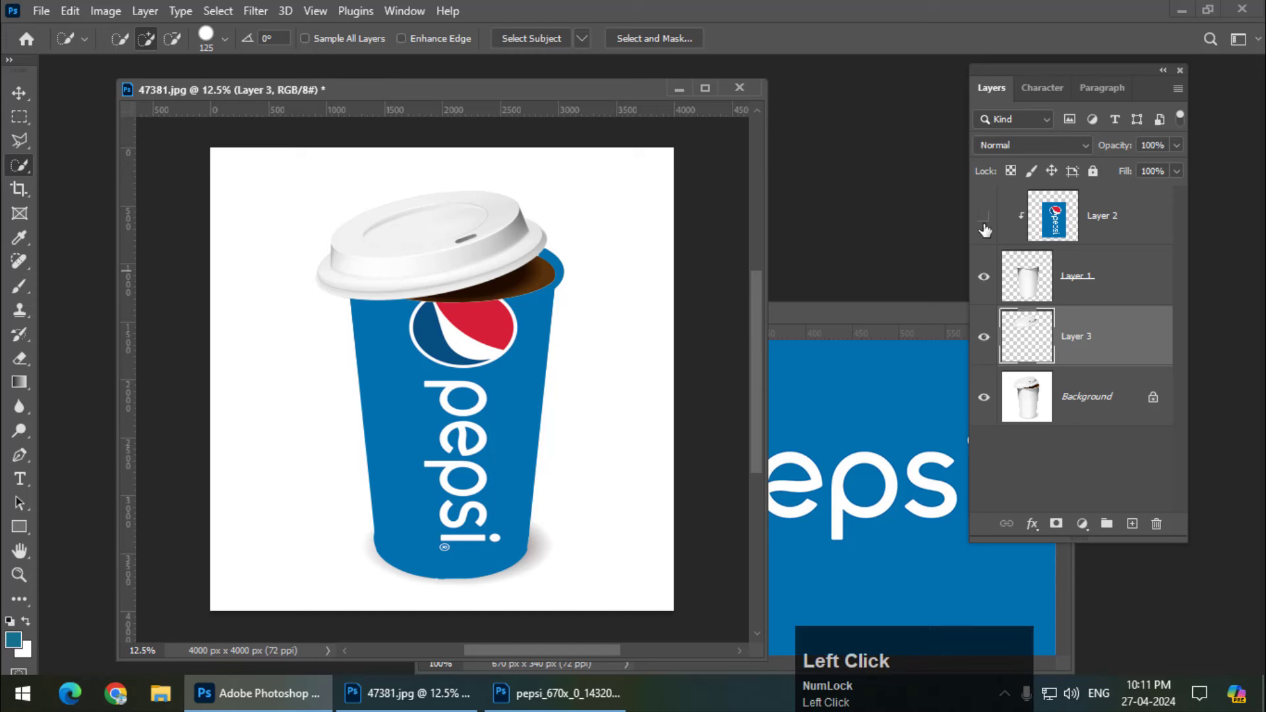
{"action": "left_click", "coordinate": [984, 400]}
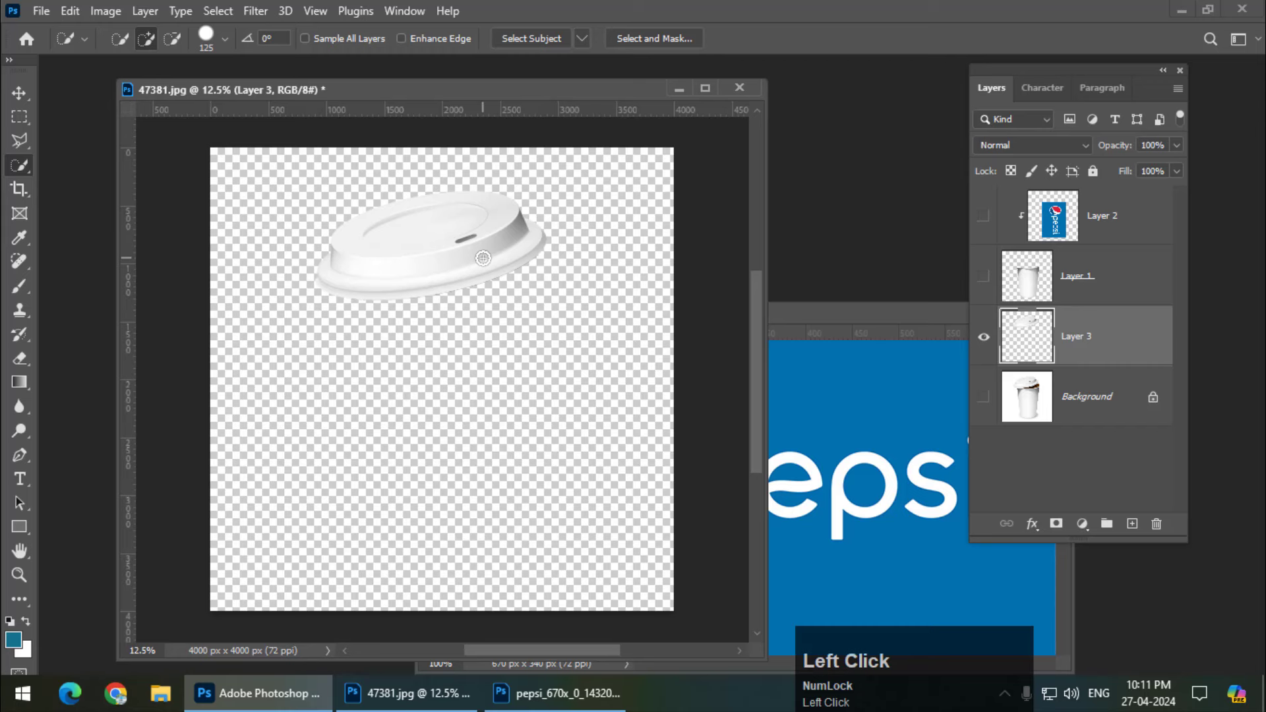
{"action": "left_click", "coordinate": [984, 397]}
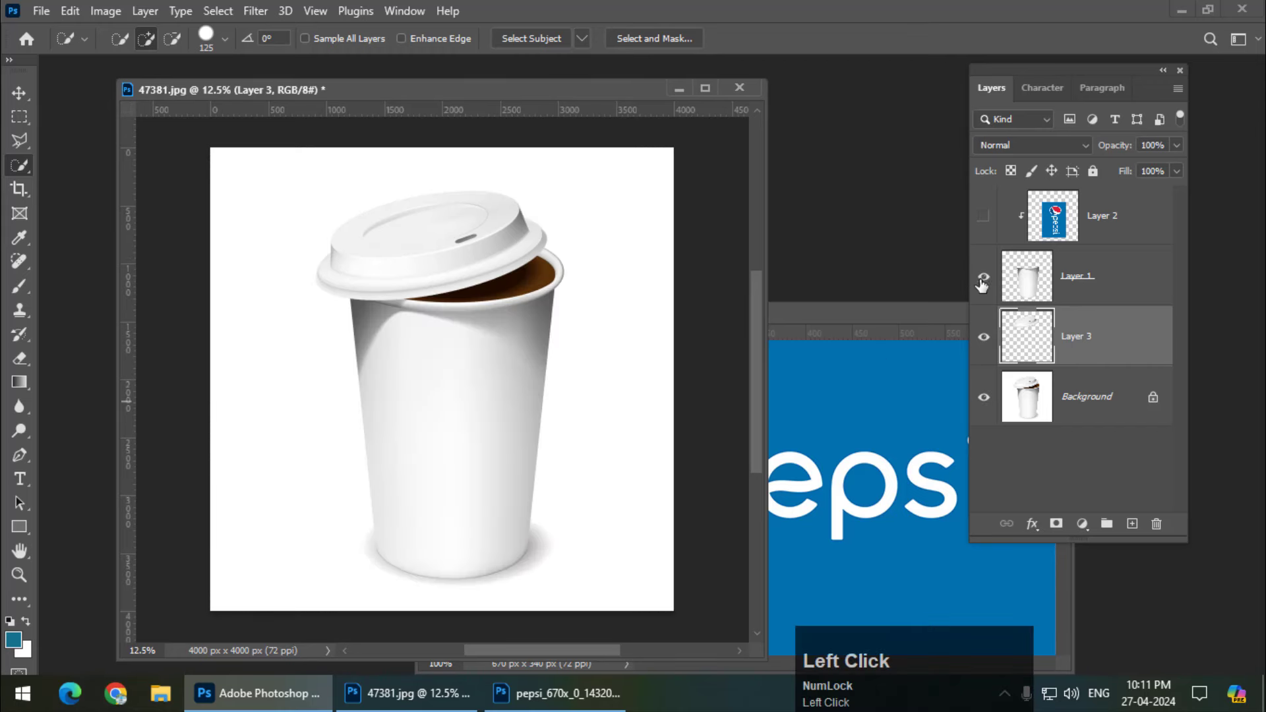
{"action": "left_click", "coordinate": [984, 219]}
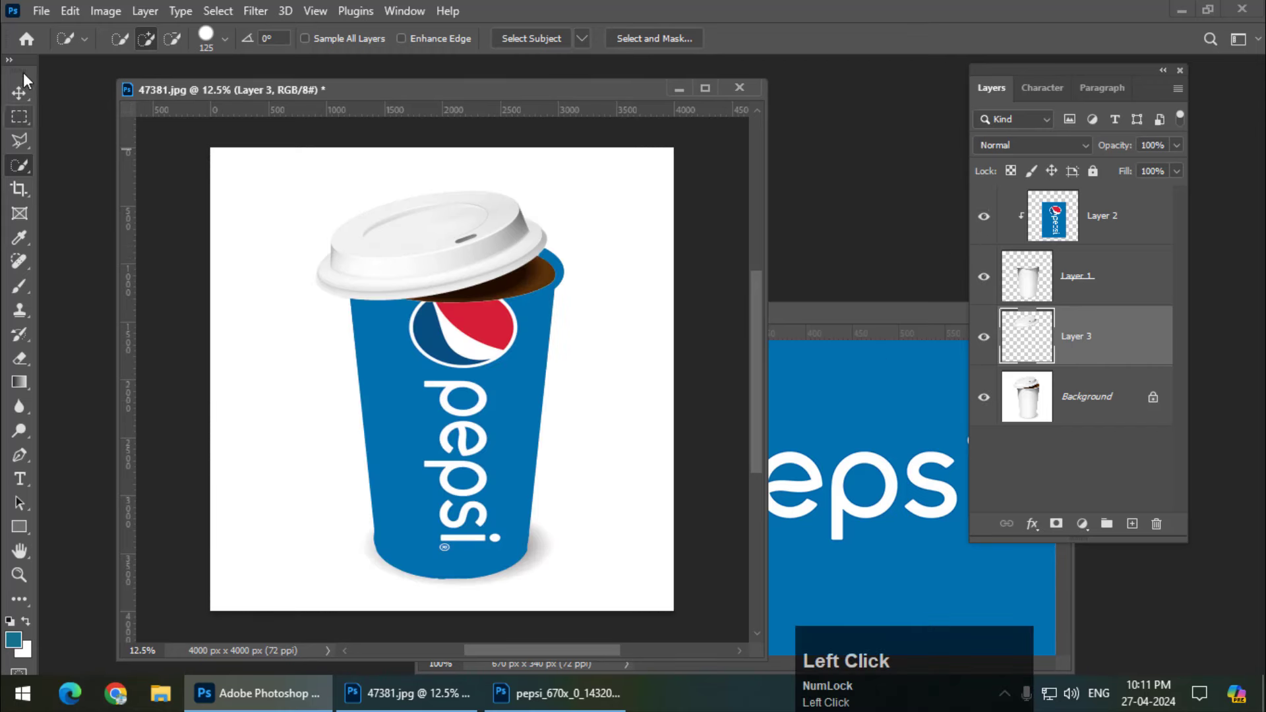
Add a new empty layer directly above the lid copy and activate the Brush tool
{"action": "left_click", "coordinate": [18, 92]}
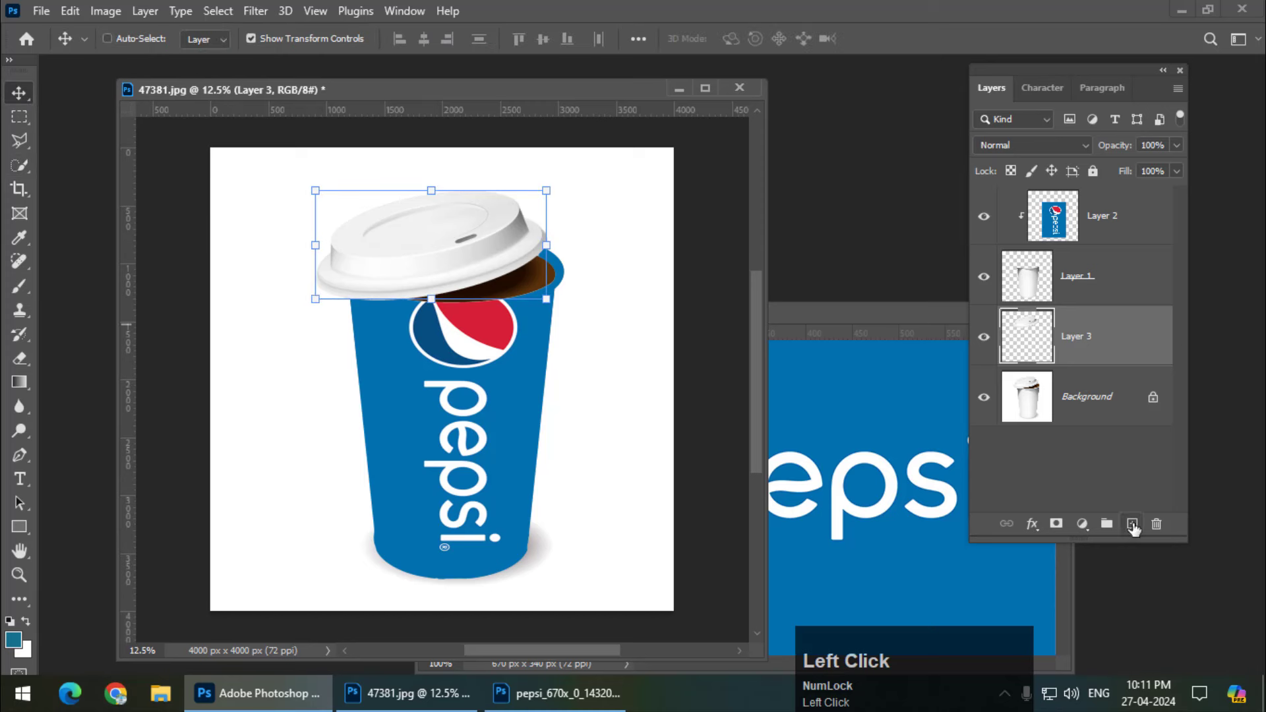
{"action": "left_click", "coordinate": [1132, 524]}
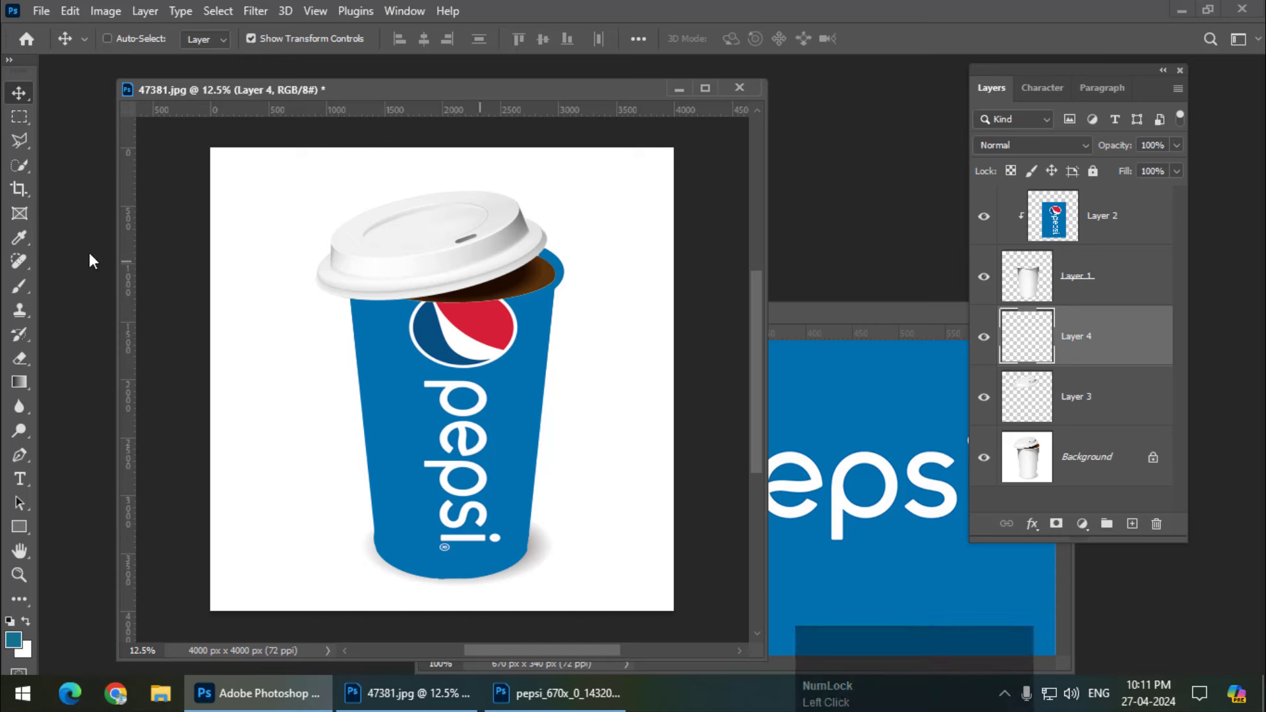
{"action": "right_click", "coordinate": [38, 290]}
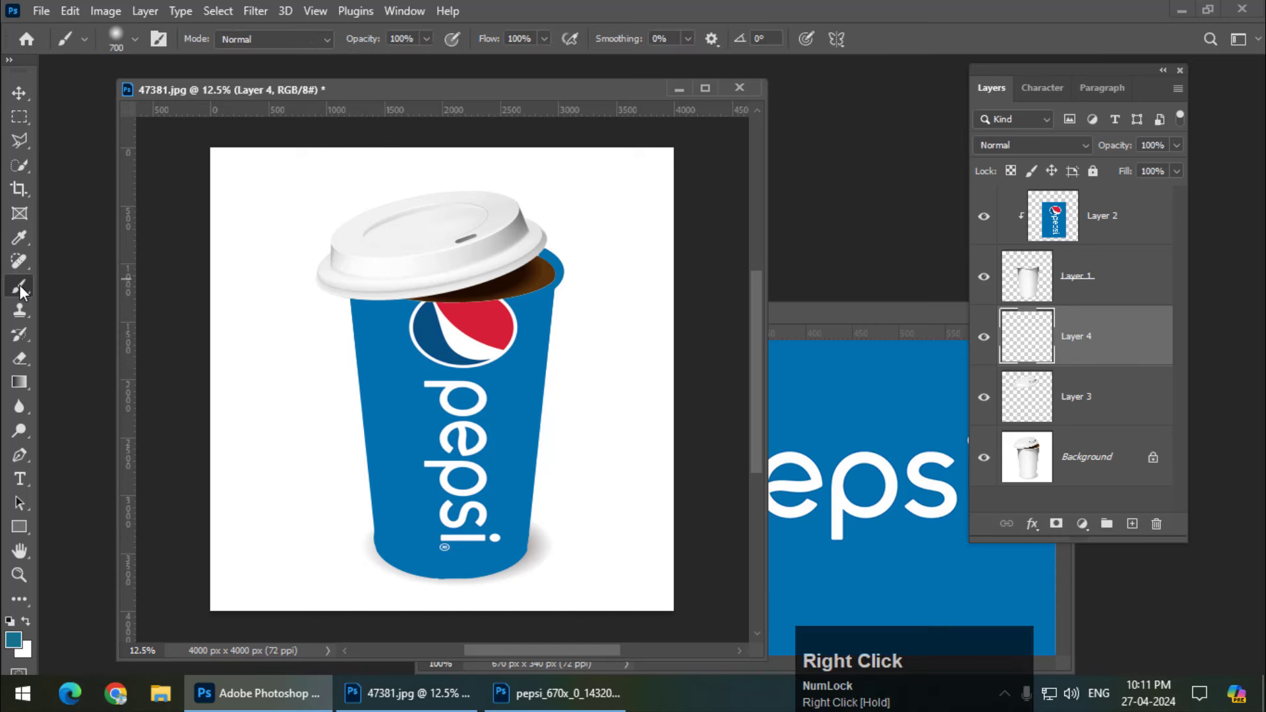
{"action": "left_click", "coordinate": [79, 288]}
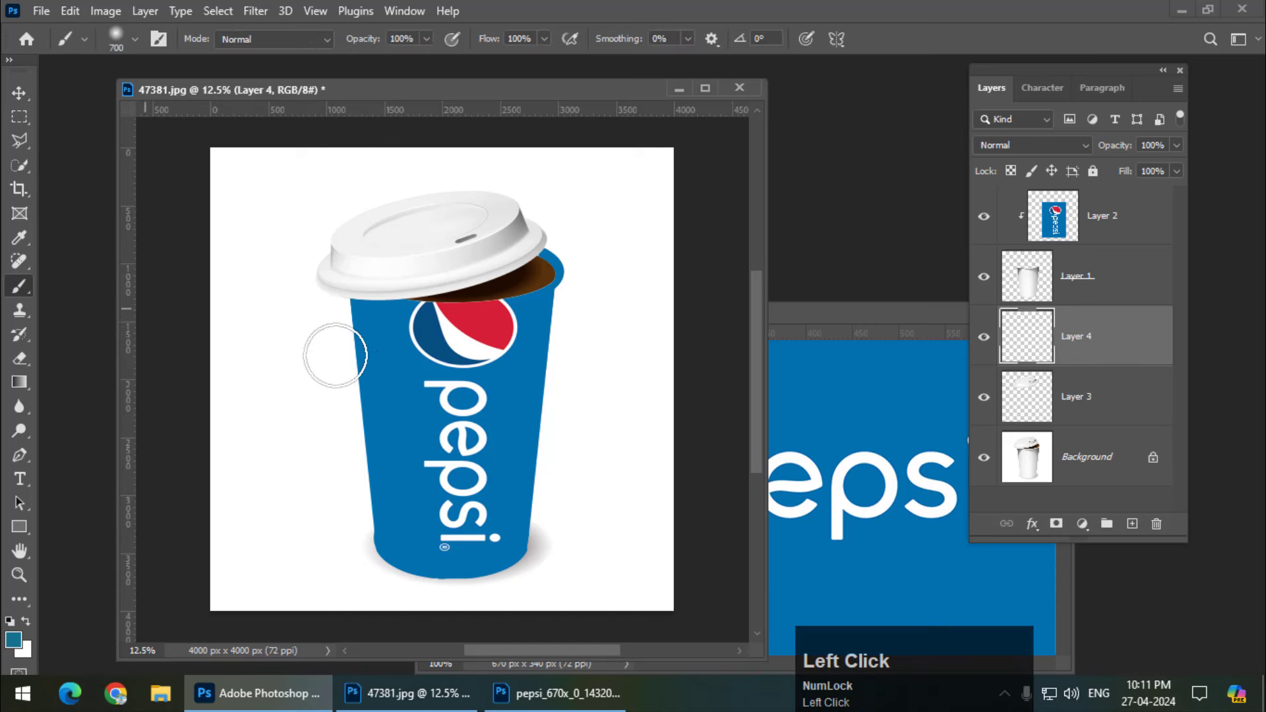
Set the foreground colour to the Pepsi blue #0070af by sampling it from the artwork on the cup
{"action": "left_click", "coordinate": [14, 643]}
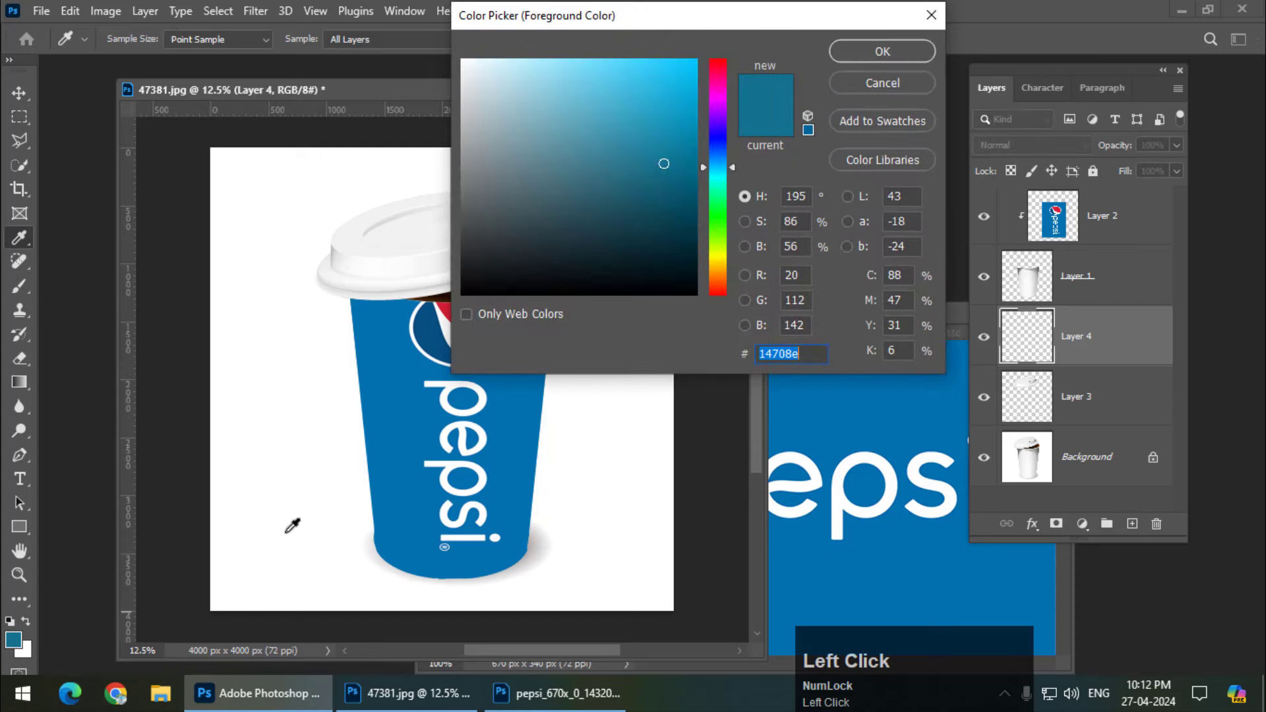
{"action": "left_click", "coordinate": [888, 92]}
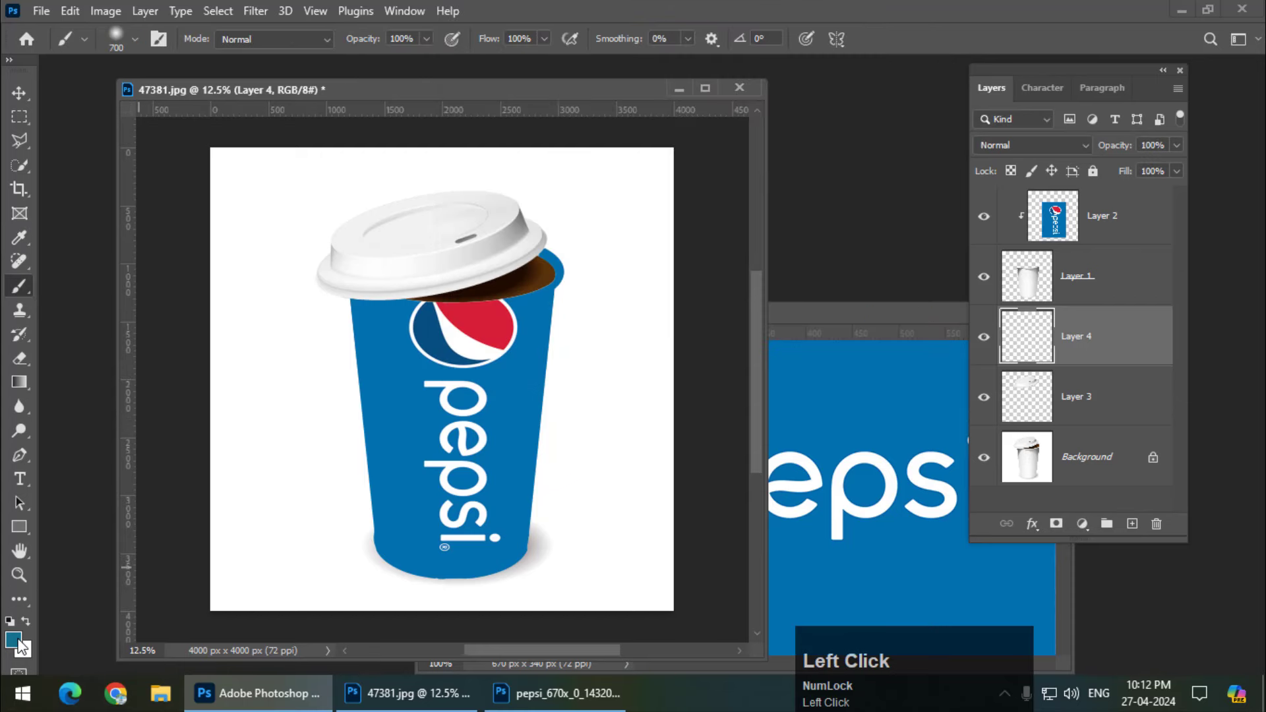
{"action": "left_click", "coordinate": [16, 641]}
{"action": "left_click", "coordinate": [405, 404]}
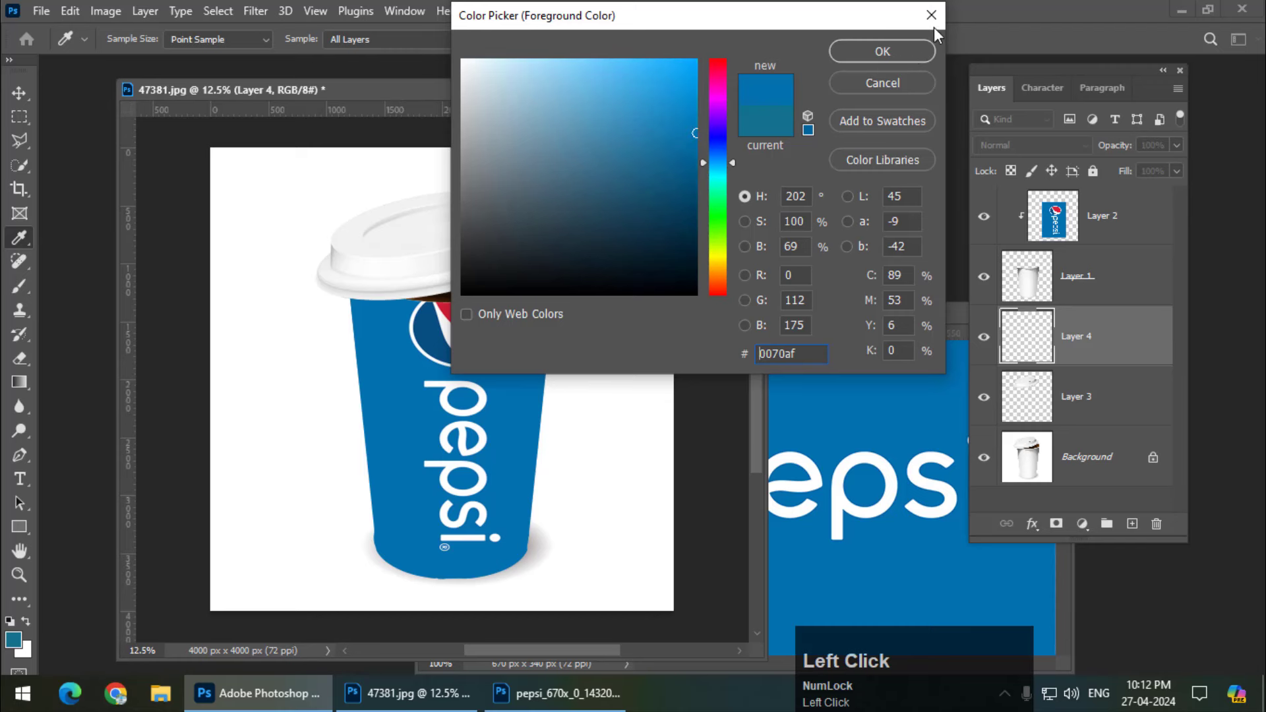
{"action": "left_click", "coordinate": [913, 51]}
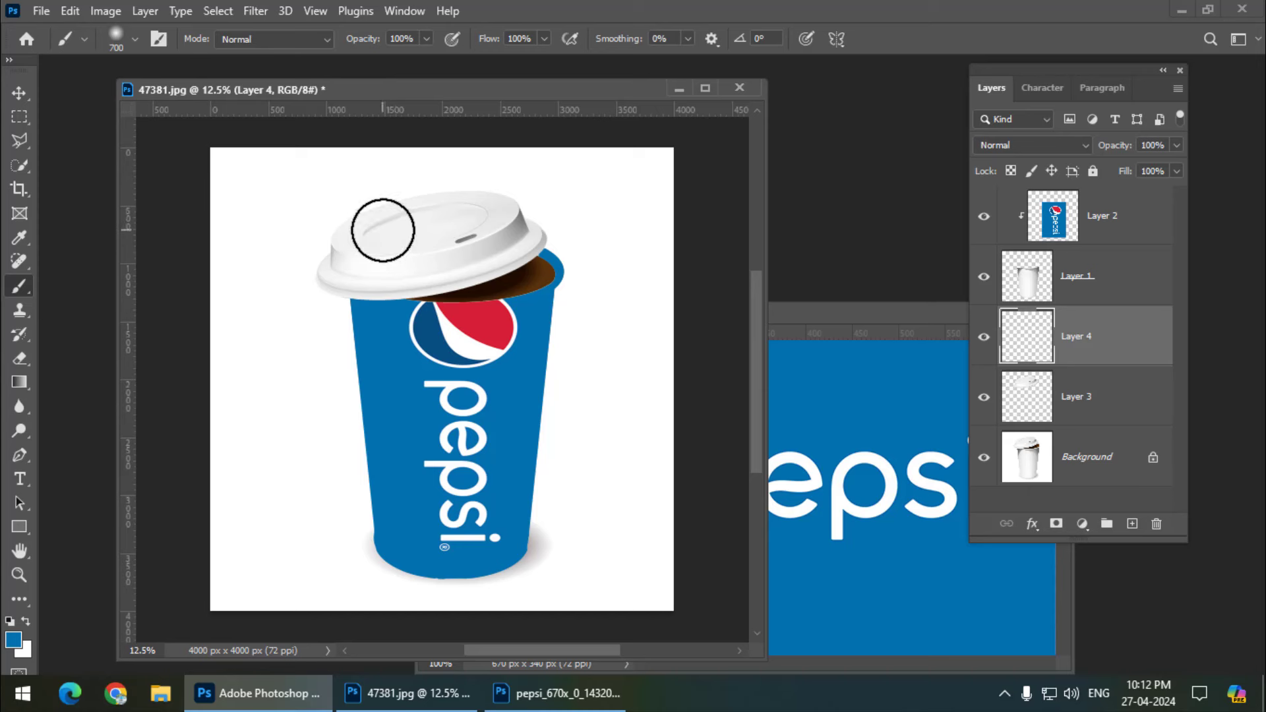
Paint the whole lid blue on the new layer and clip that layer to the lid copy with a clipping mask
{"action": "mouse_move", "coordinate": [382, 230]}
{"action": "left_mouse_down"}
{"action": "mouse_move", "coordinate": [332, 271]}
{"action": "mouse_move", "coordinate": [460, 267]}
{"action": "mouse_move", "coordinate": [533, 245]}
{"action": "mouse_move", "coordinate": [450, 214]}
{"action": "mouse_move", "coordinate": [392, 213]}
{"action": "mouse_move", "coordinate": [429, 213]}
{"action": "mouse_move", "coordinate": [356, 284]}
{"action": "mouse_move", "coordinate": [484, 276]}
{"action": "mouse_move", "coordinate": [535, 235]}
{"action": "mouse_move", "coordinate": [500, 206]}
{"action": "mouse_move", "coordinate": [393, 195]}
{"action": "mouse_move", "coordinate": [336, 225]}
{"action": "mouse_move", "coordinate": [372, 226]}
{"action": "mouse_move", "coordinate": [328, 276]}
{"action": "mouse_move", "coordinate": [520, 254]}
{"action": "mouse_move", "coordinate": [539, 235]}
{"action": "mouse_move", "coordinate": [401, 206]}
{"action": "mouse_move", "coordinate": [352, 217]}
{"action": "mouse_move", "coordinate": [566, 223]}
{"action": "mouse_move", "coordinate": [525, 260]}
{"action": "mouse_move", "coordinate": [413, 253]}
{"action": "mouse_move", "coordinate": [477, 260]}
{"action": "mouse_move", "coordinate": [473, 237]}
{"action": "mouse_move", "coordinate": [433, 245]}
{"action": "left_mouse_up"}
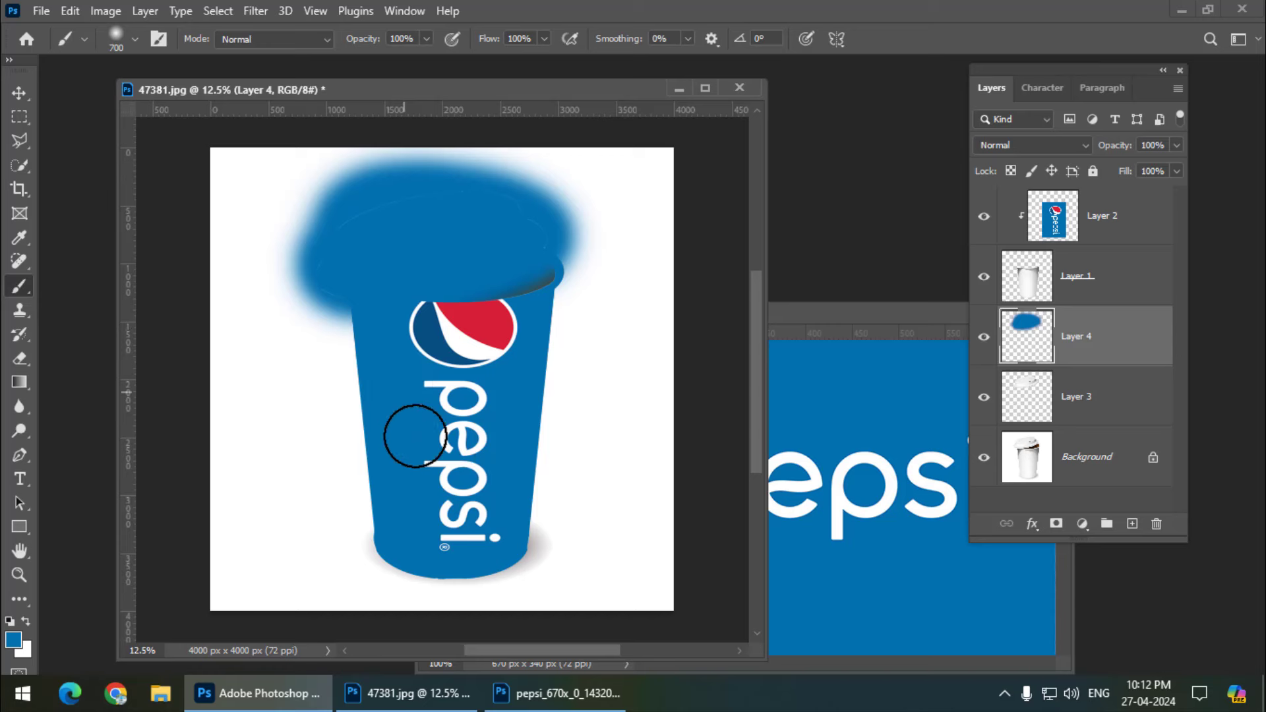
{"action": "right_click", "coordinate": [1132, 348]}
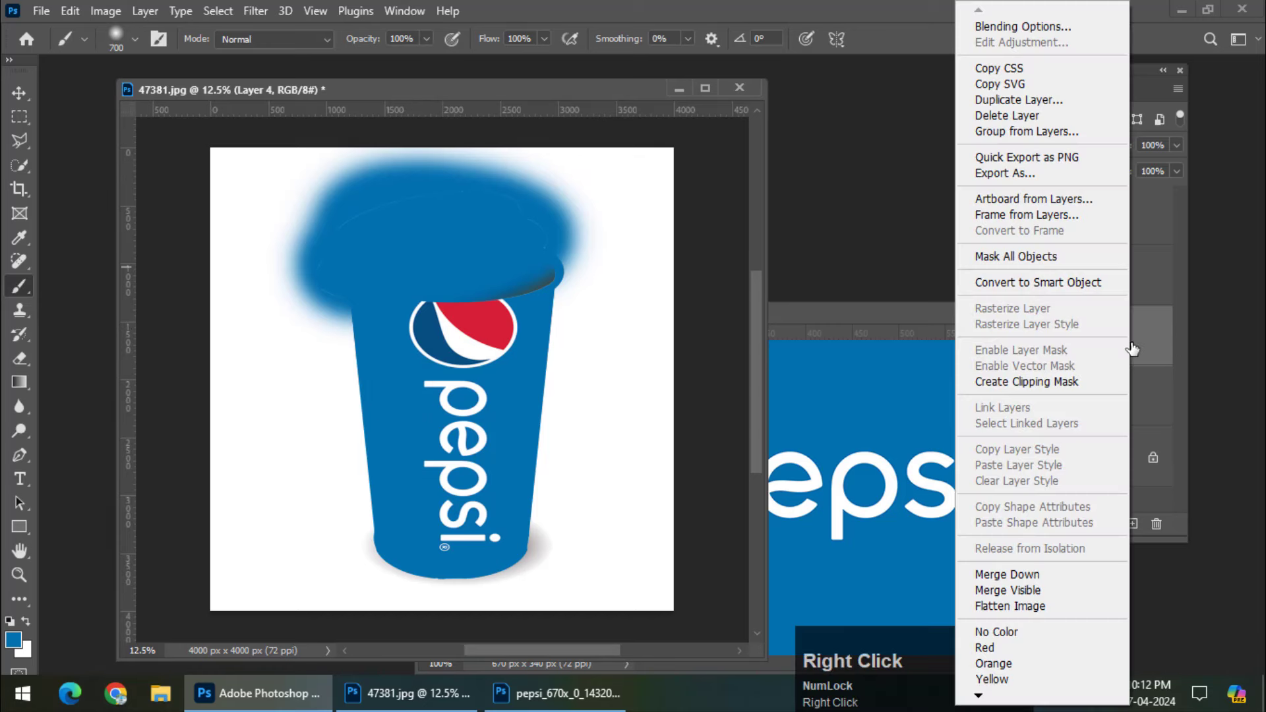
{"action": "left_click", "coordinate": [1051, 377]}
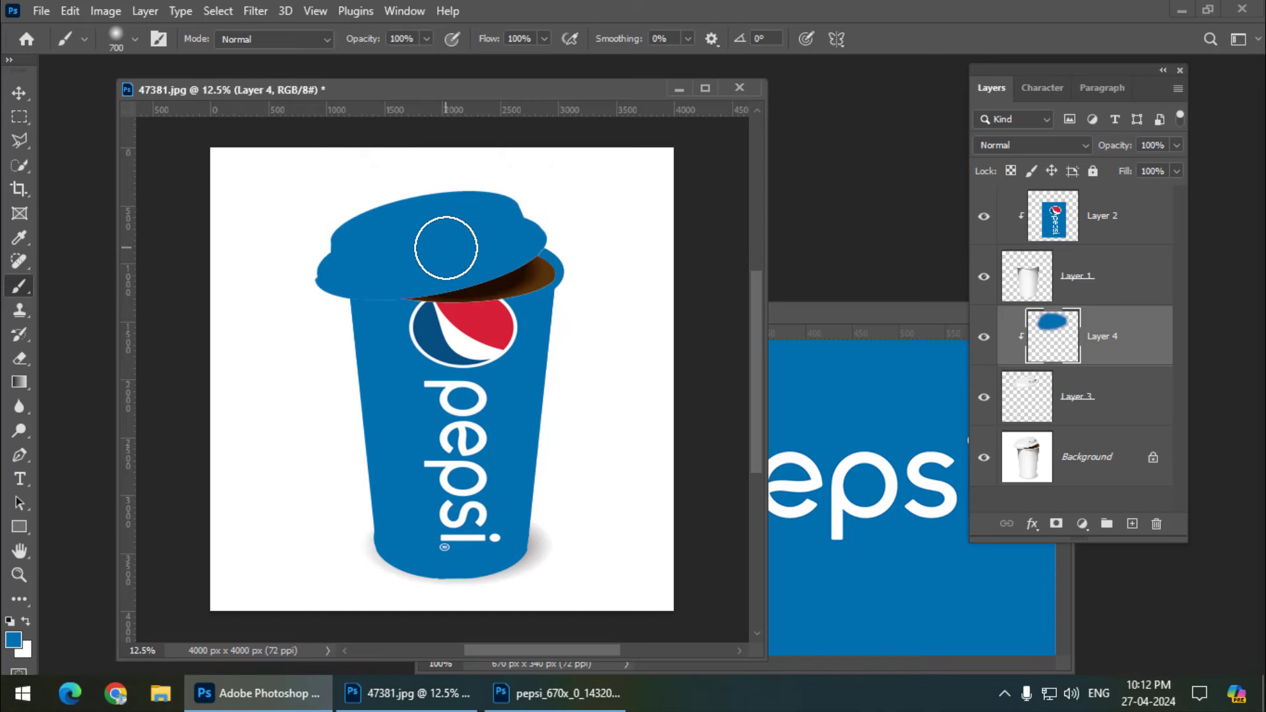
Set the blend mode of both the blue lid paint layer and the Pepsi artwork layer to Linear Burn
{"action": "left_click", "coordinate": [1042, 147]}
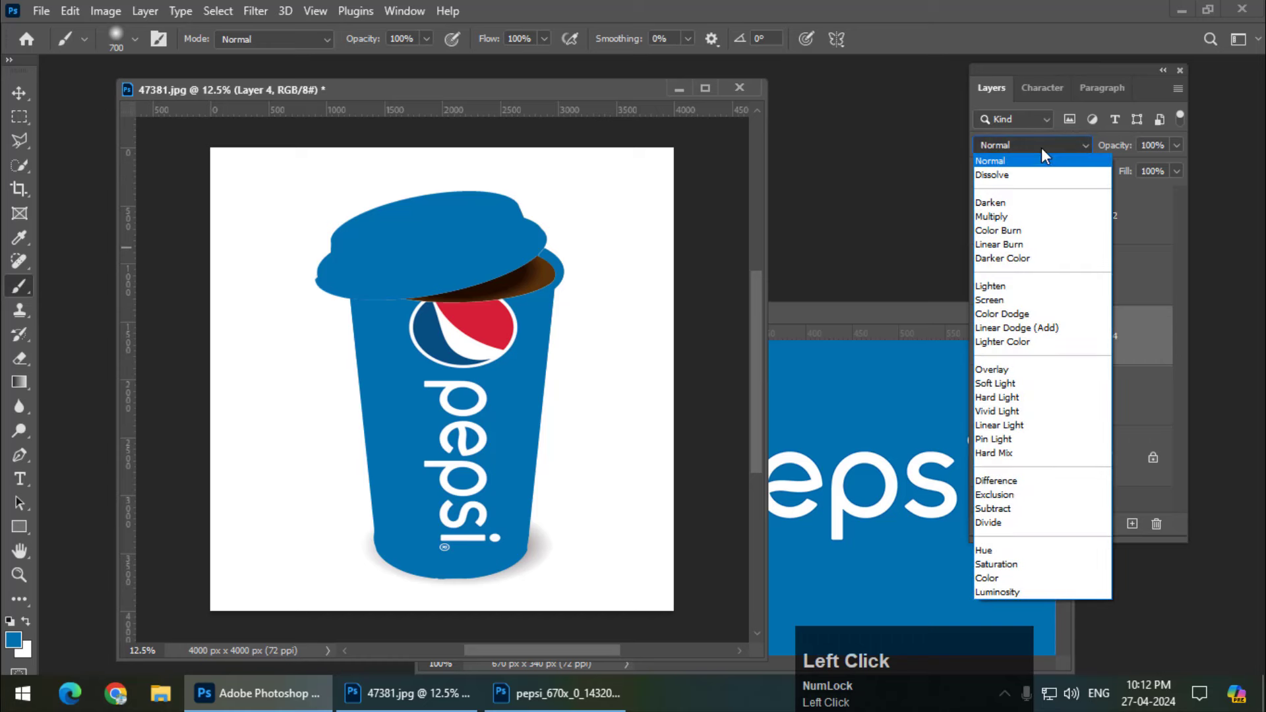
{"action": "left_click", "coordinate": [1015, 245]}
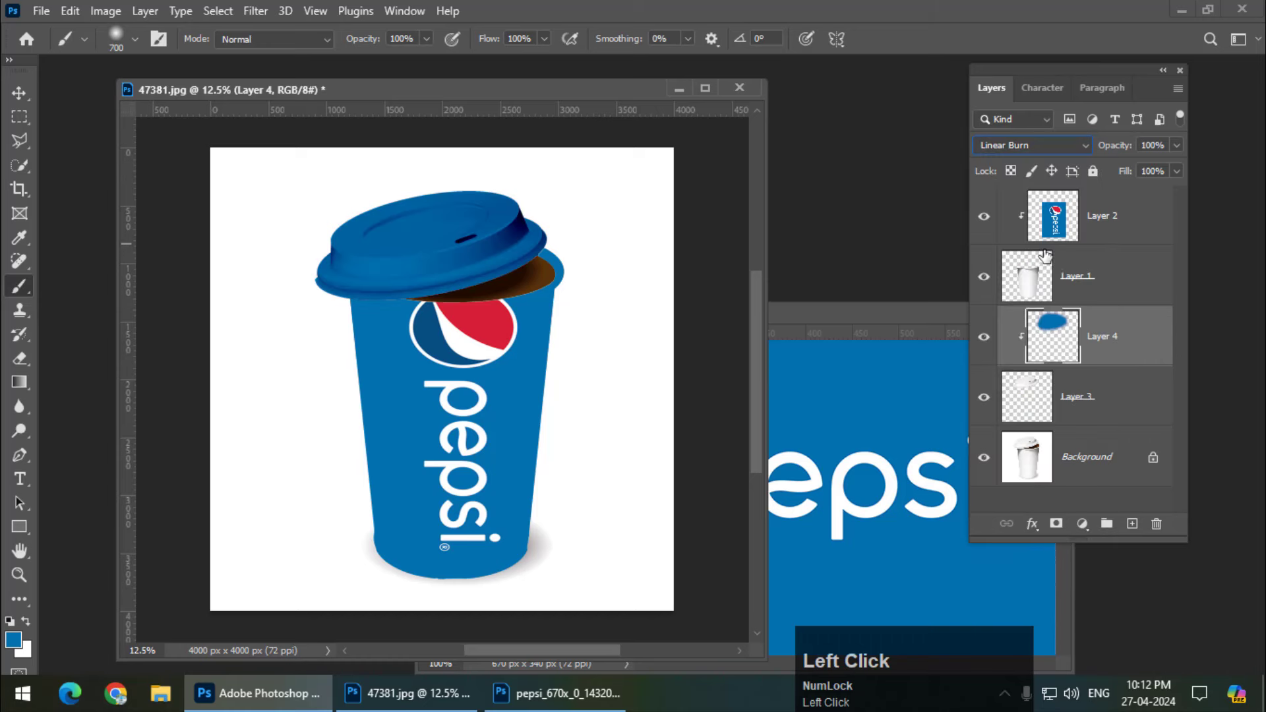
{"action": "left_click", "coordinate": [1111, 228]}
{"action": "left_click", "coordinate": [1048, 146]}
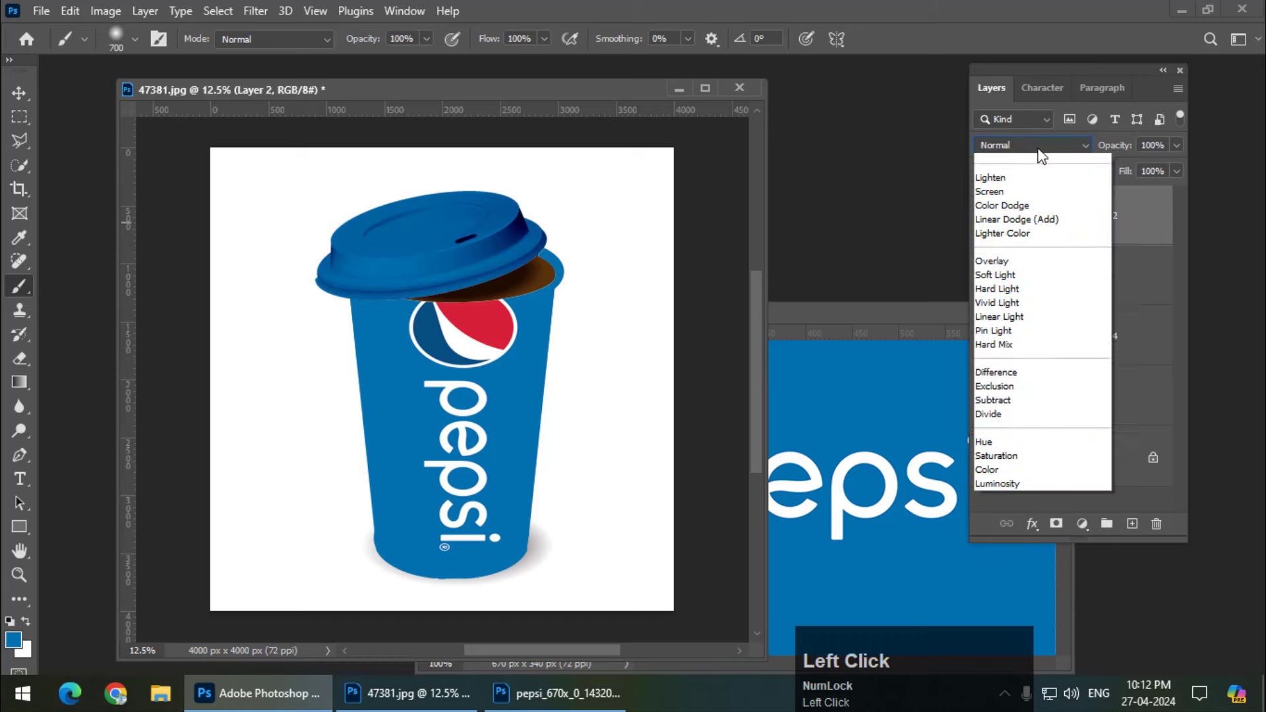
{"action": "left_click", "coordinate": [1009, 246]}
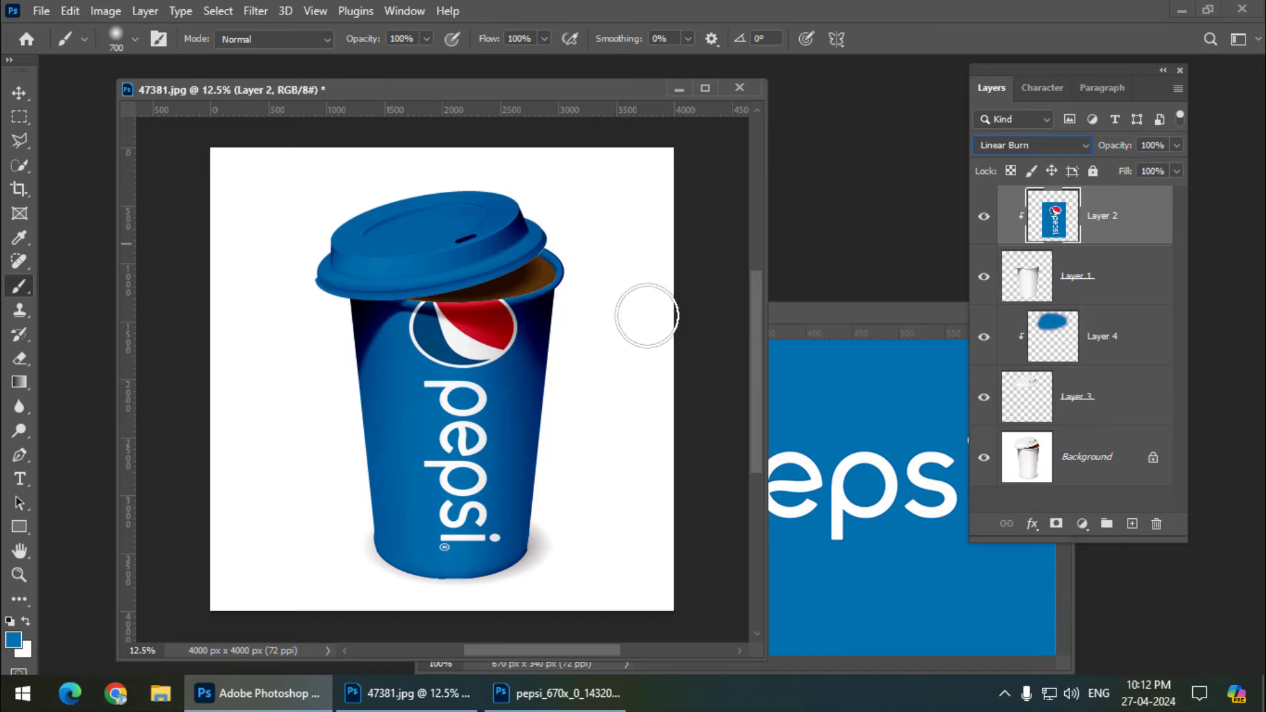
Lower the opacity of the blue lid paint layer to 99%
{"action": "left_click", "coordinate": [1101, 359]}
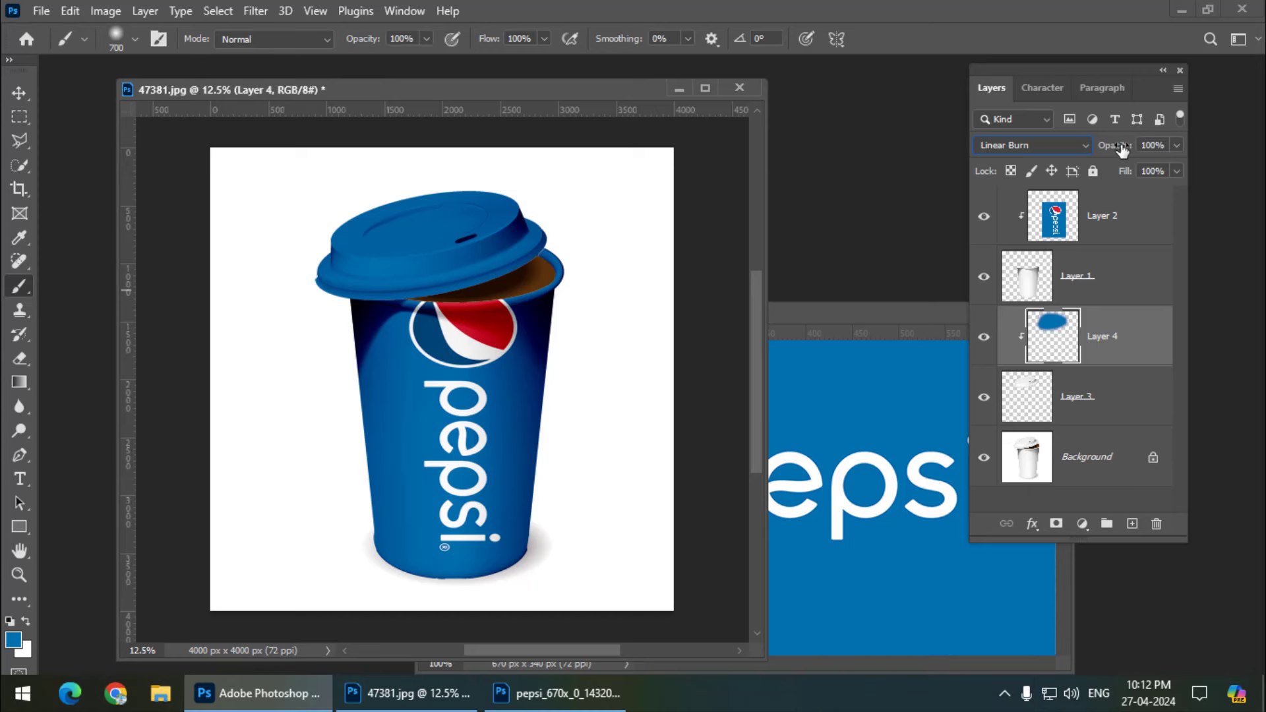
{"action": "mouse_move", "coordinate": [1121, 149]}
{"action": "left_mouse_down"}
{"action": "mouse_move", "coordinate": [1097, 156]}
{"action": "mouse_move", "coordinate": [1111, 157]}
{"action": "left_mouse_up"}
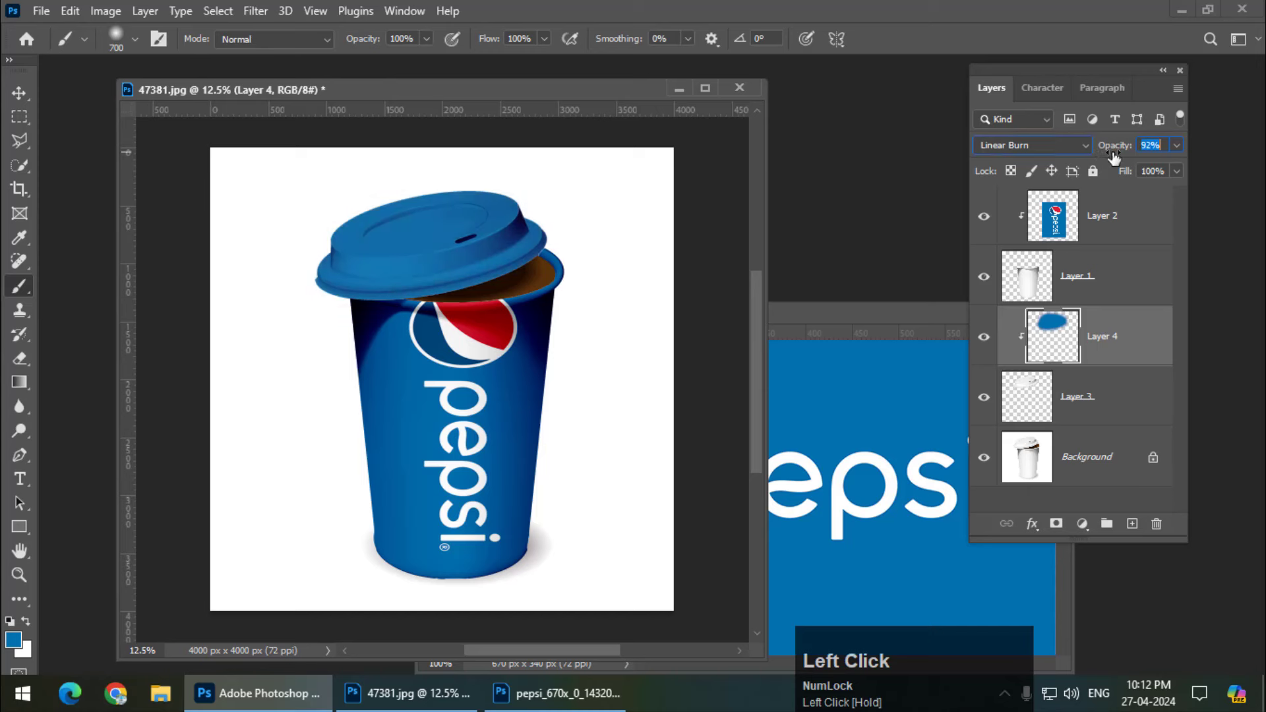
{"action": "left_click_drag", "start_coordinate": [1107, 152], "coordinate": [1115, 153]}
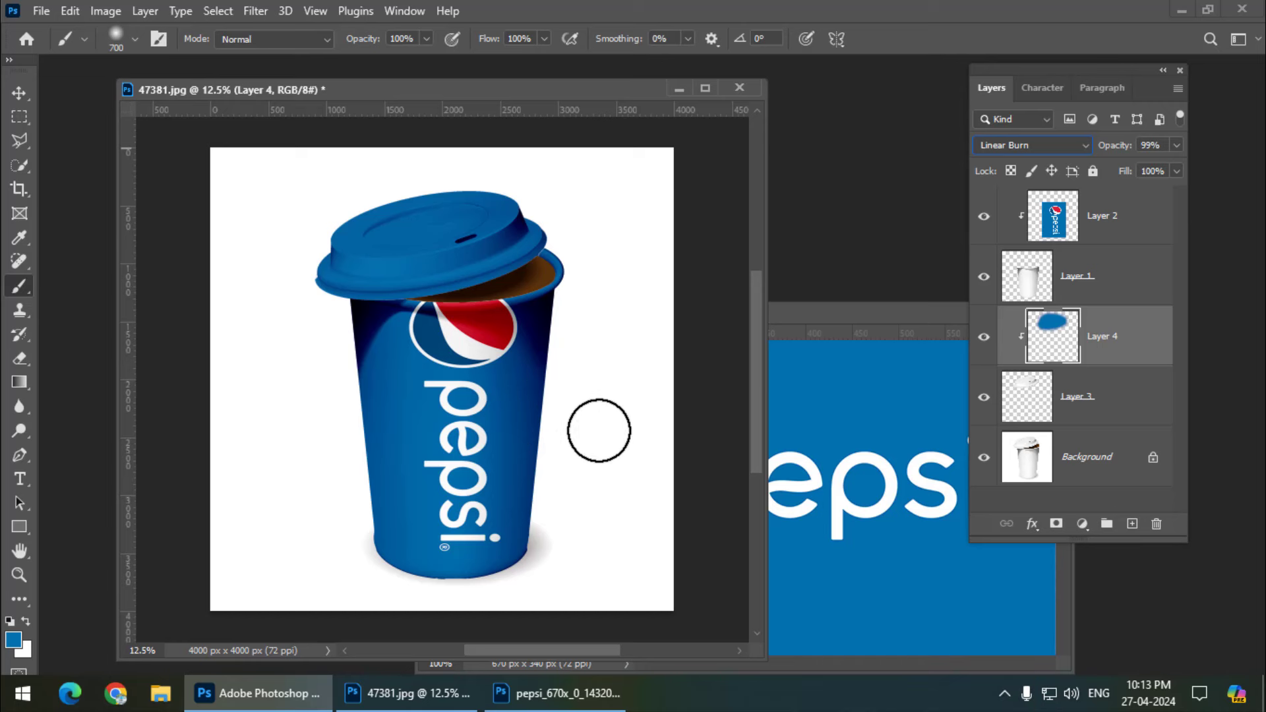
{"action": "left_click", "coordinate": [399, 96]}
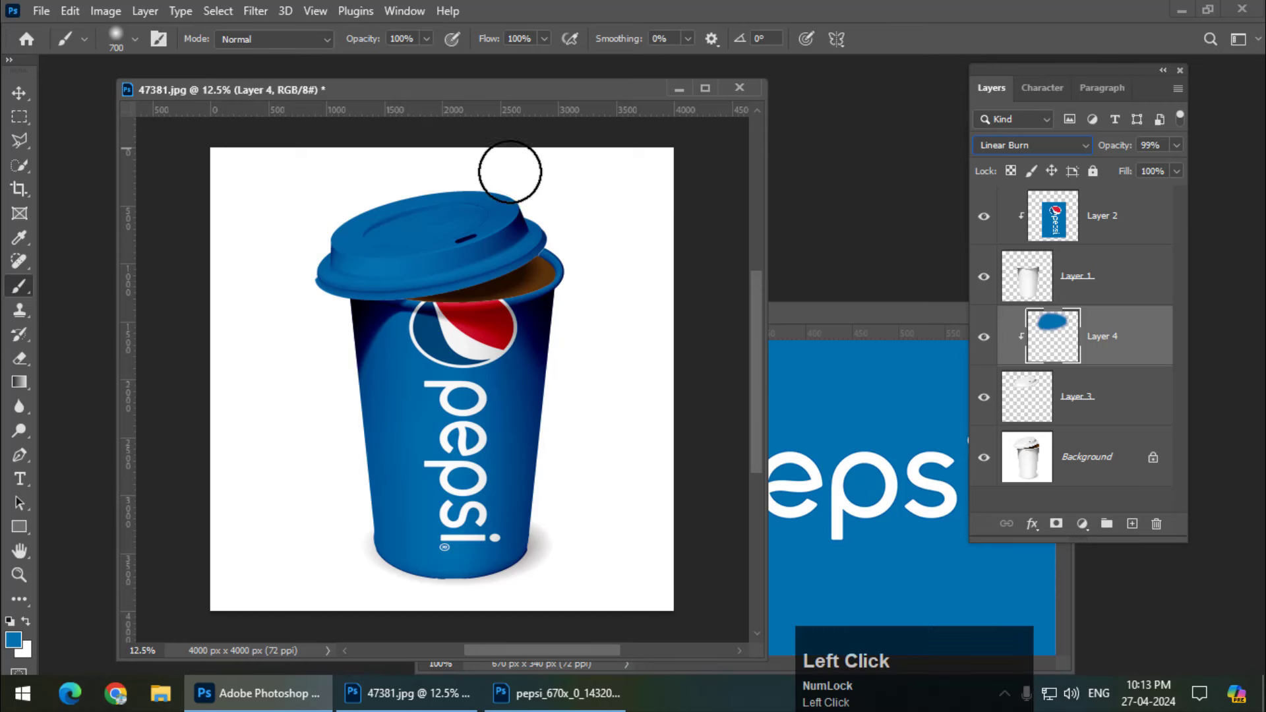
{"action": "left_click_drag", "start_coordinate": [453, 92], "coordinate": [446, 91]}
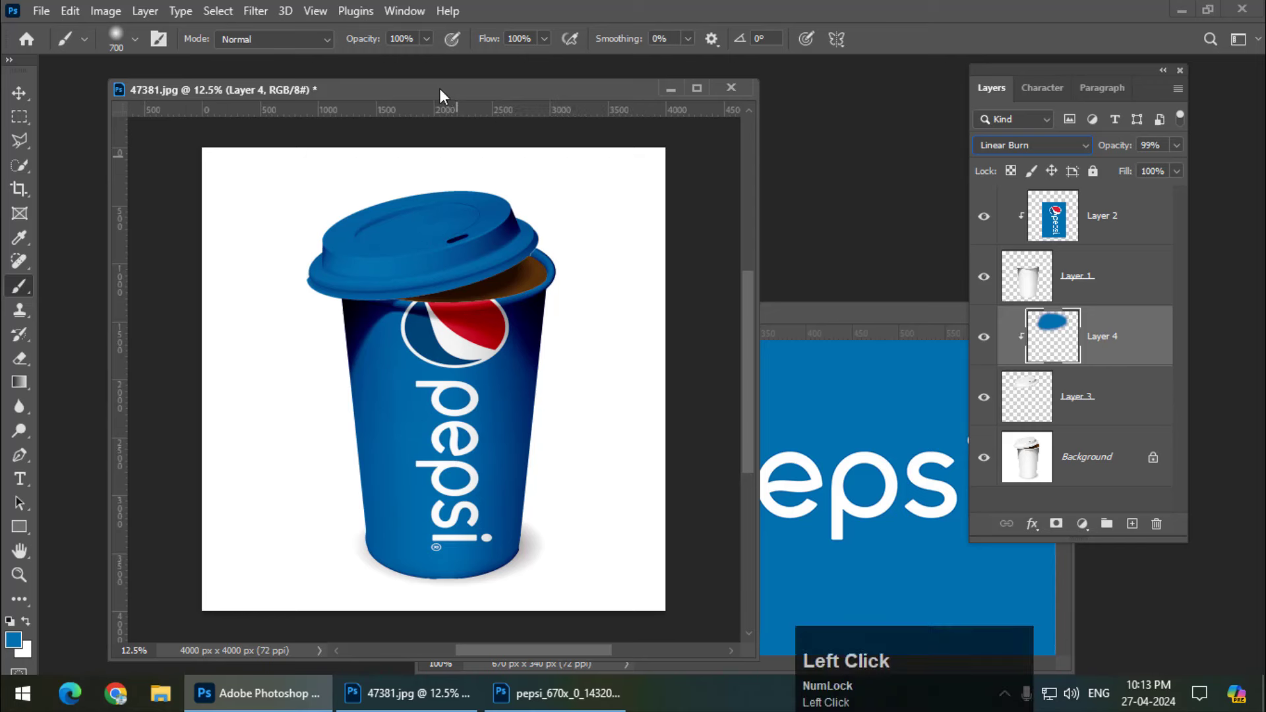
{"action": "left_click_drag", "start_coordinate": [440, 89], "coordinate": [434, 87]}
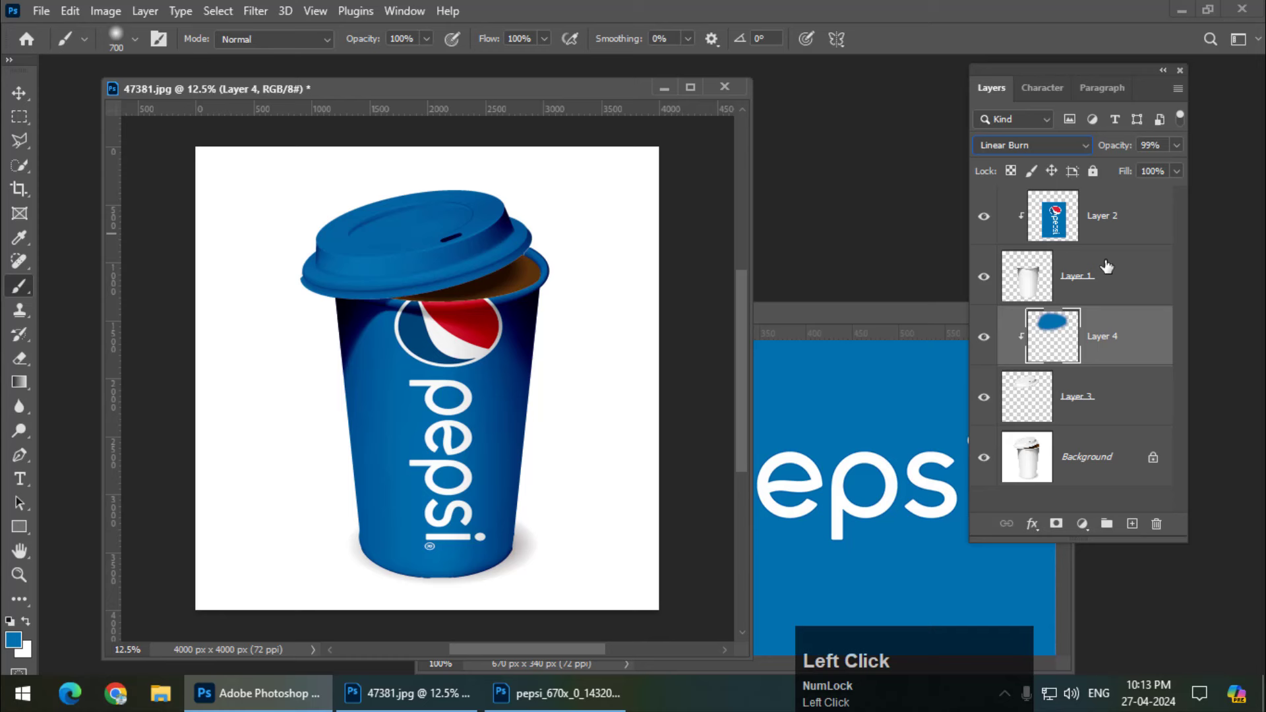
Toggle the visibility of the Pepsi artwork and lid paint layers to compare the cup with and without them
{"action": "left_click", "coordinate": [987, 221]}
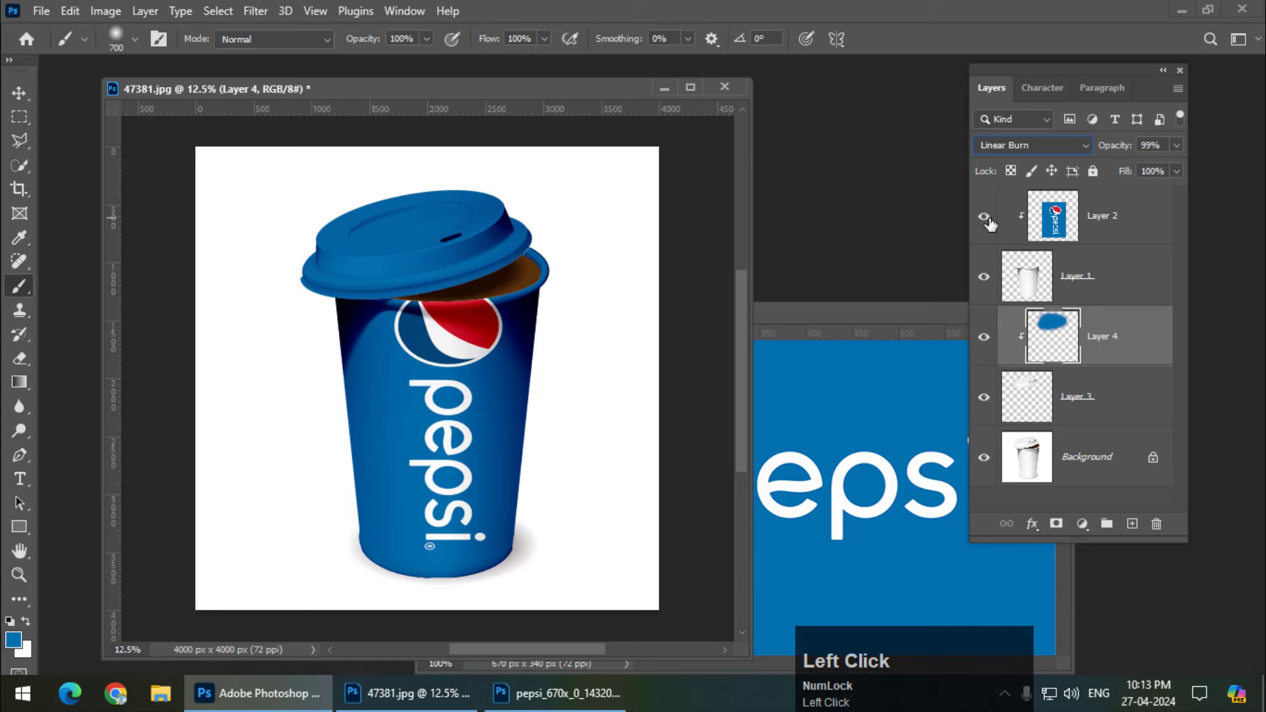
{"action": "left_click", "coordinate": [984, 338]}
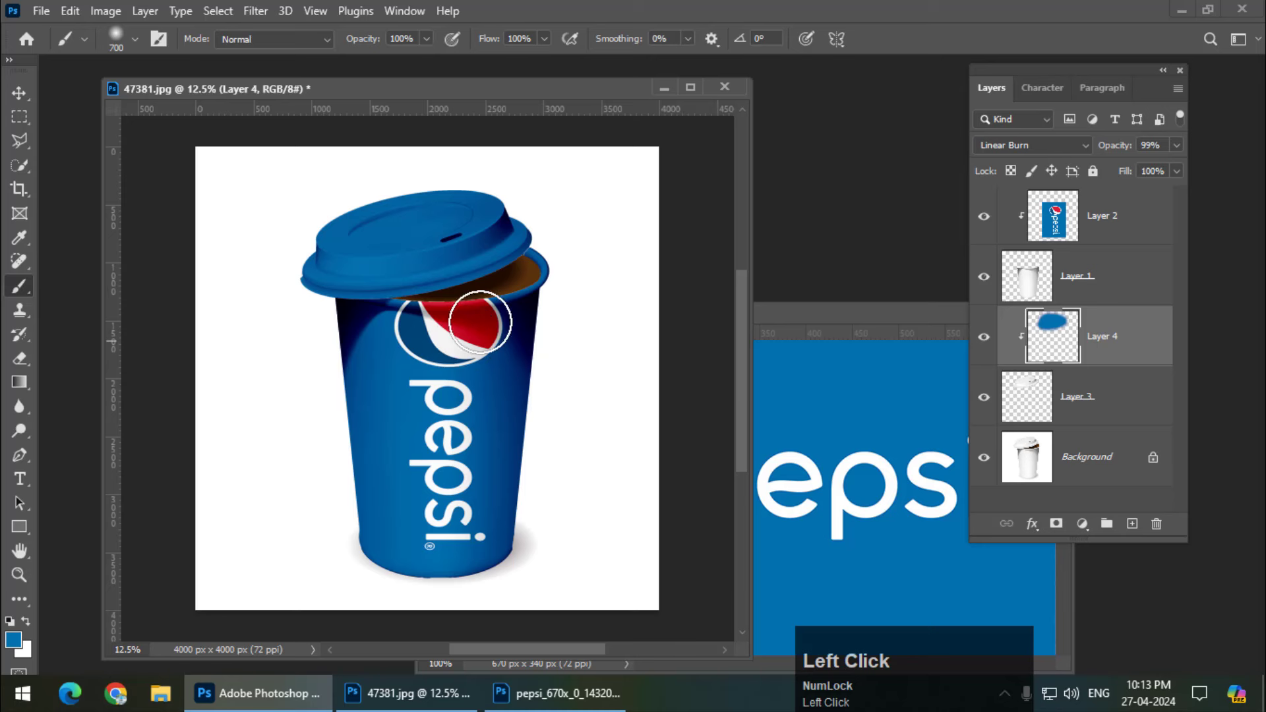